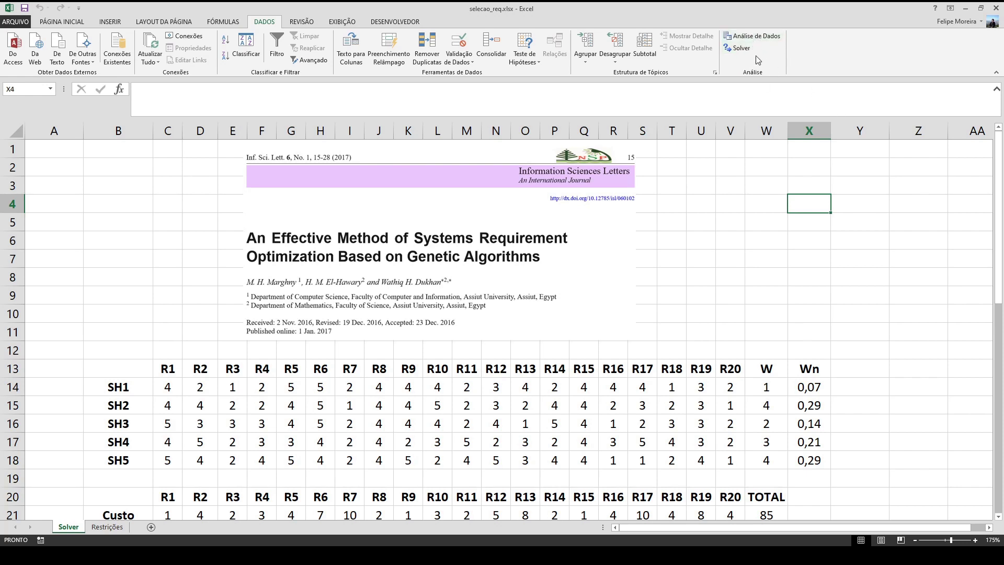
Examine the stakeholder rating table, covering requirements R1 to R20, stakeholders SH1 to SH5, their ratings and the W weights
scroll(814, 299, down, 2)
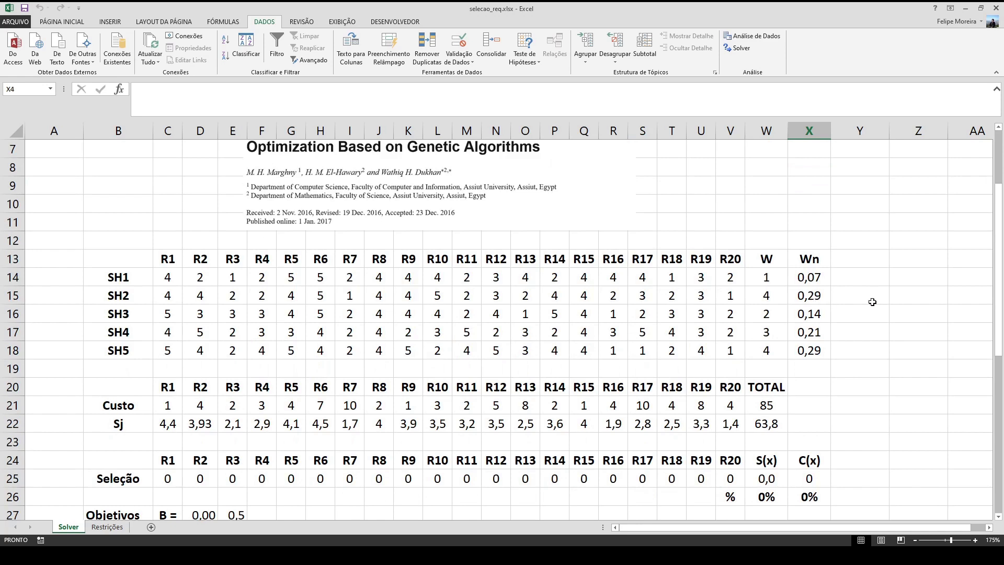
click(146, 258)
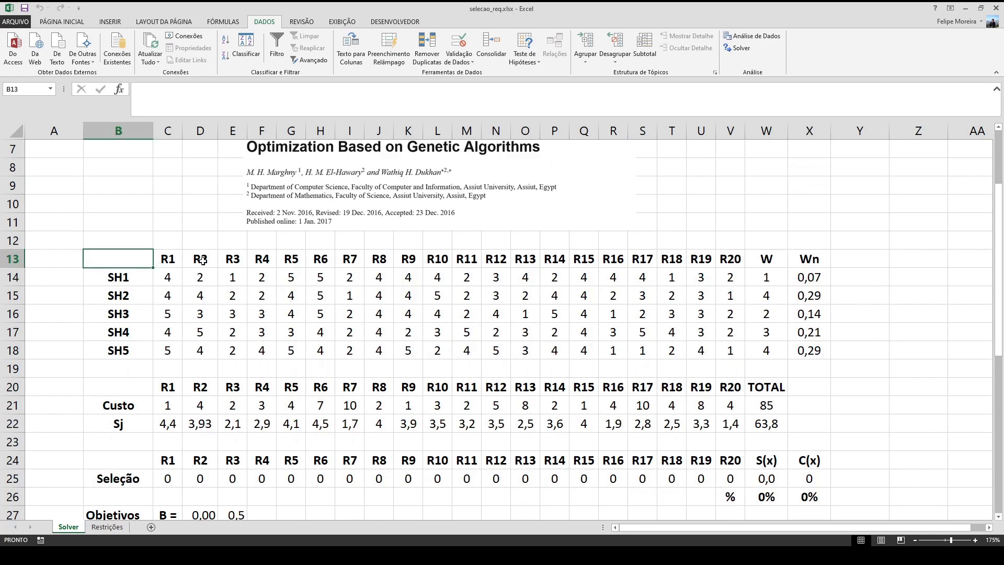
click(177, 260)
drag(178, 260, 731, 260)
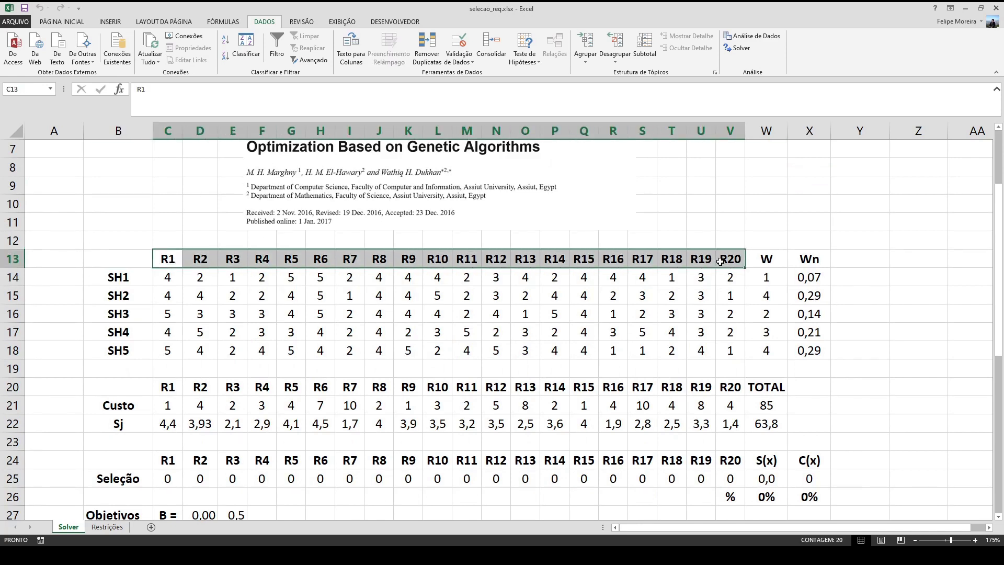
drag(134, 277, 141, 351)
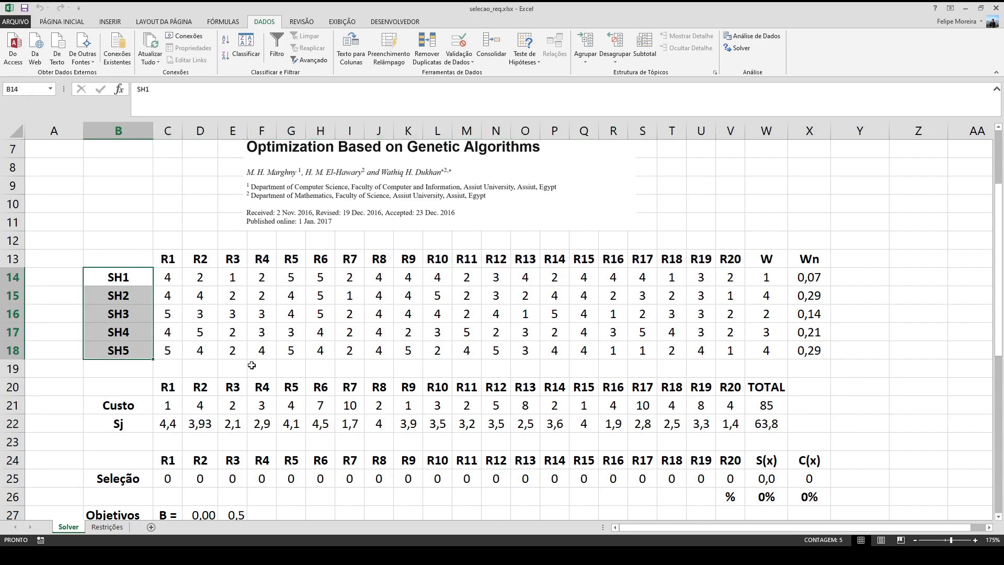
drag(170, 280, 164, 348)
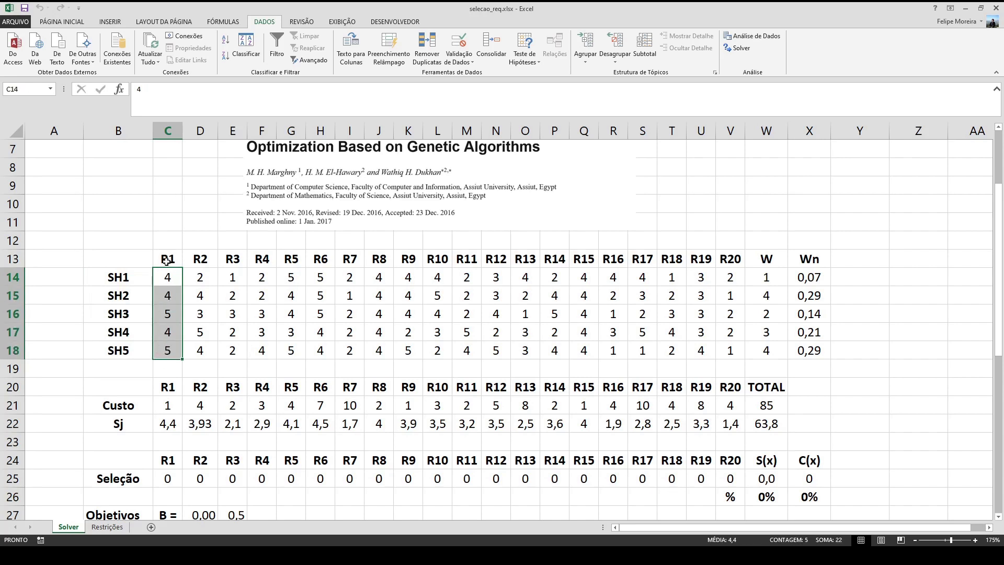
drag(167, 260, 773, 353)
click(773, 272)
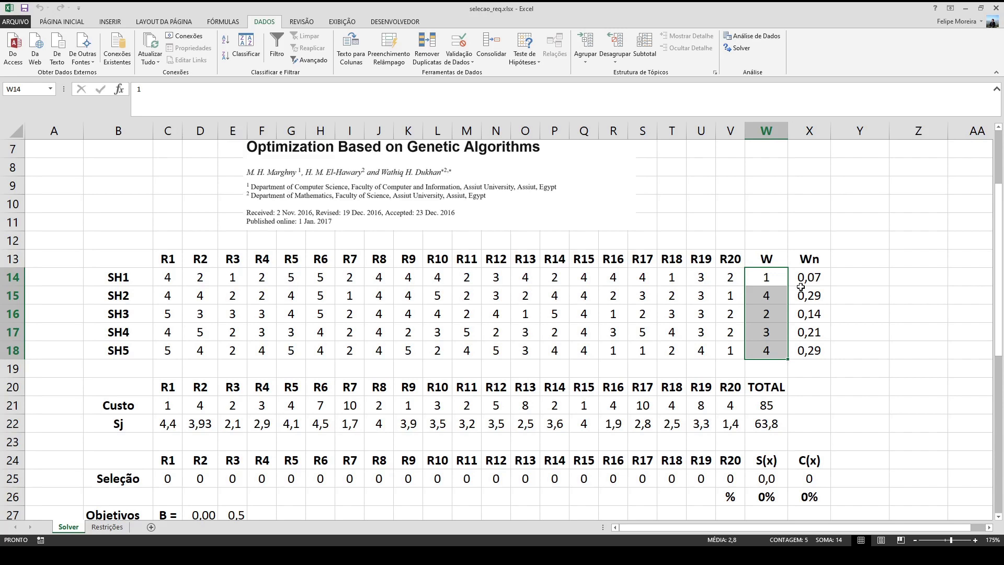
Inspect how the Wn column's formula normalises the W weights of stakeholders SH1 to SH5
click(801, 283)
click(205, 92)
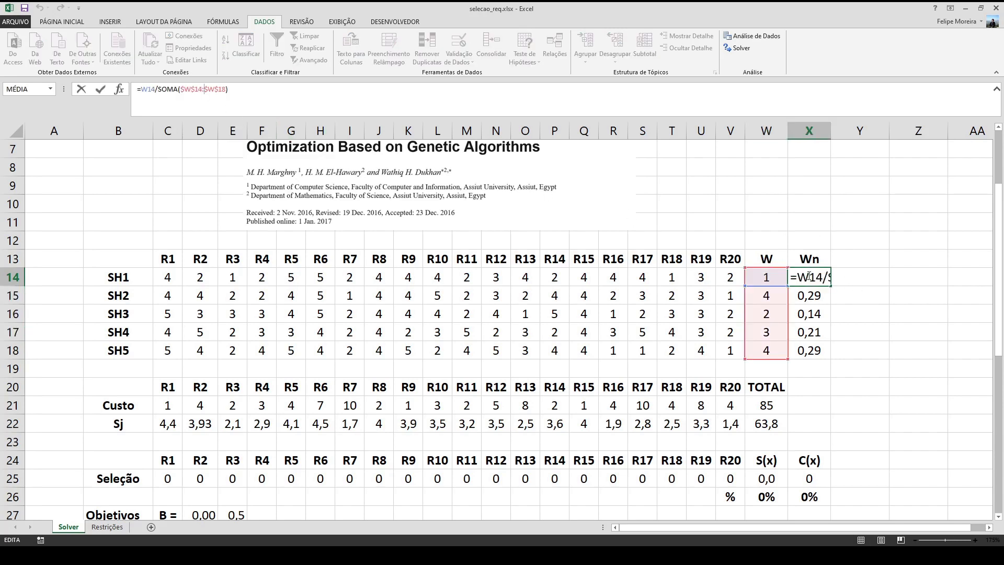
key(Return)
drag(809, 277, 806, 347)
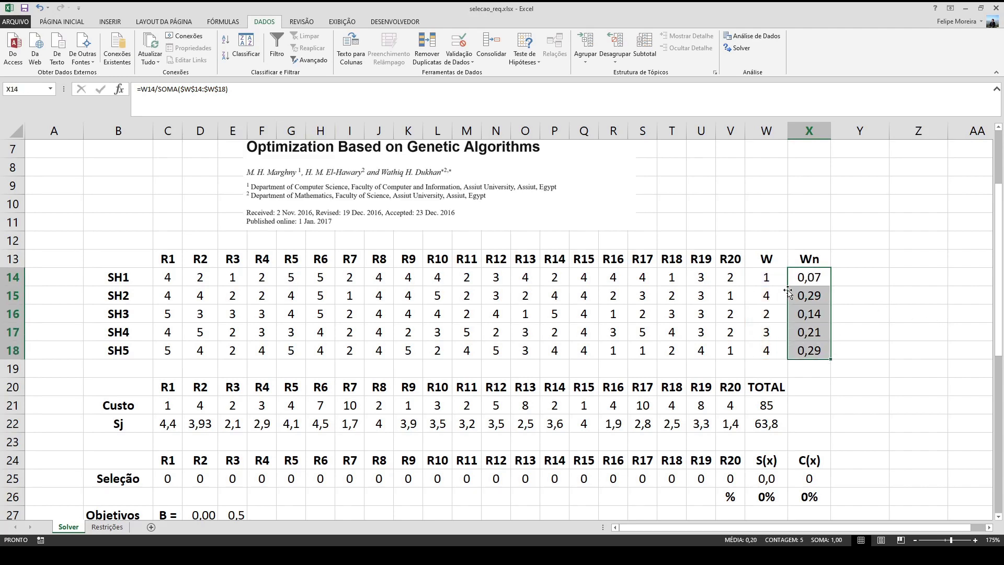
click(777, 279)
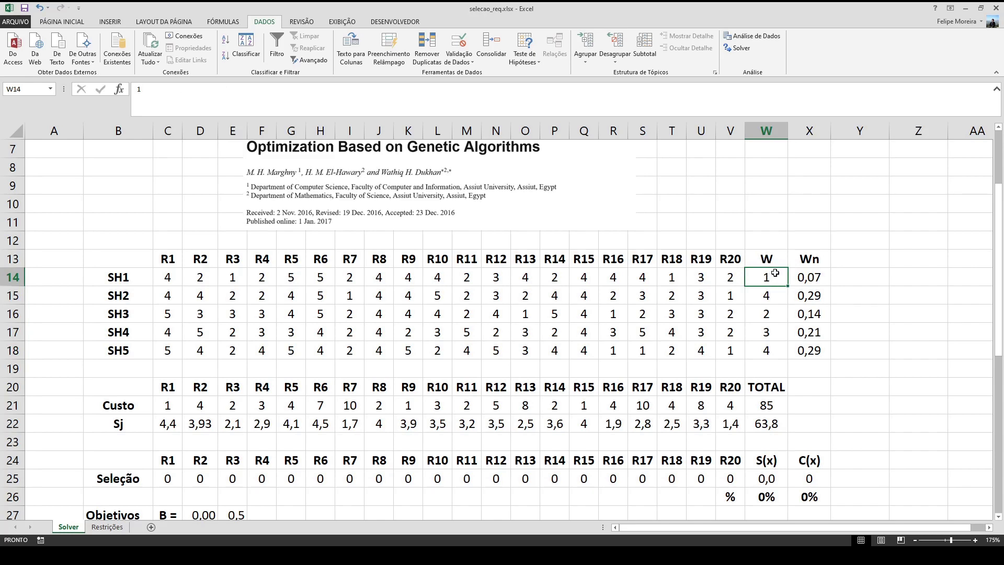
drag(769, 278, 778, 343)
click(818, 276)
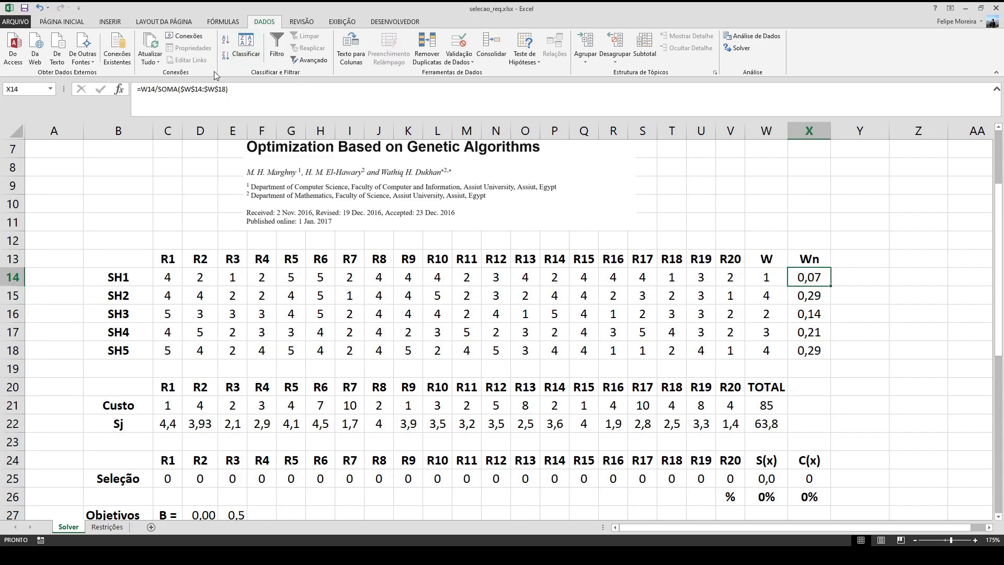
click(219, 89)
key(Return)
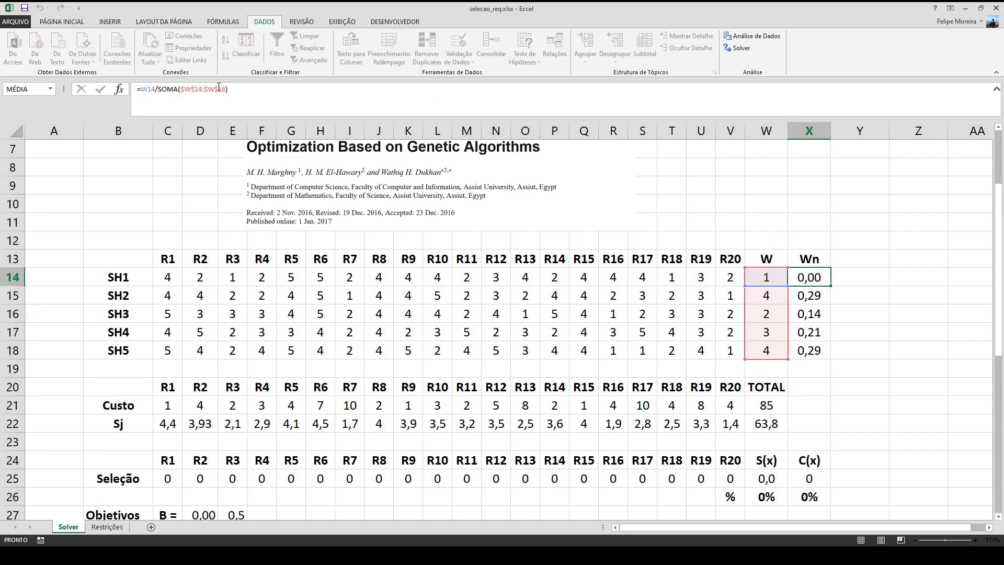
Examine the Sj row for R1 to R20 together with the R1 ratings and Wn weights that feed its formula
click(282, 324)
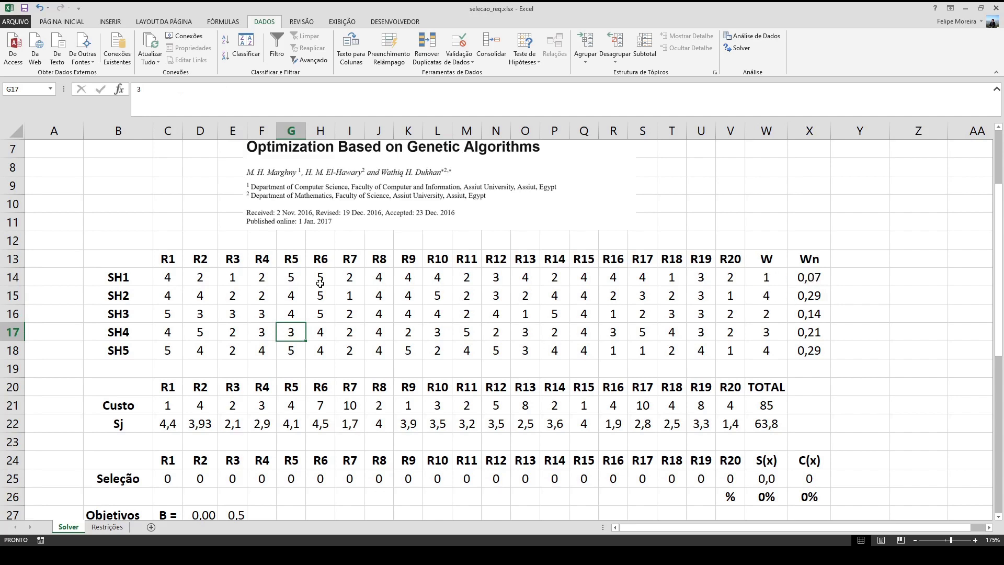
drag(167, 277, 168, 349)
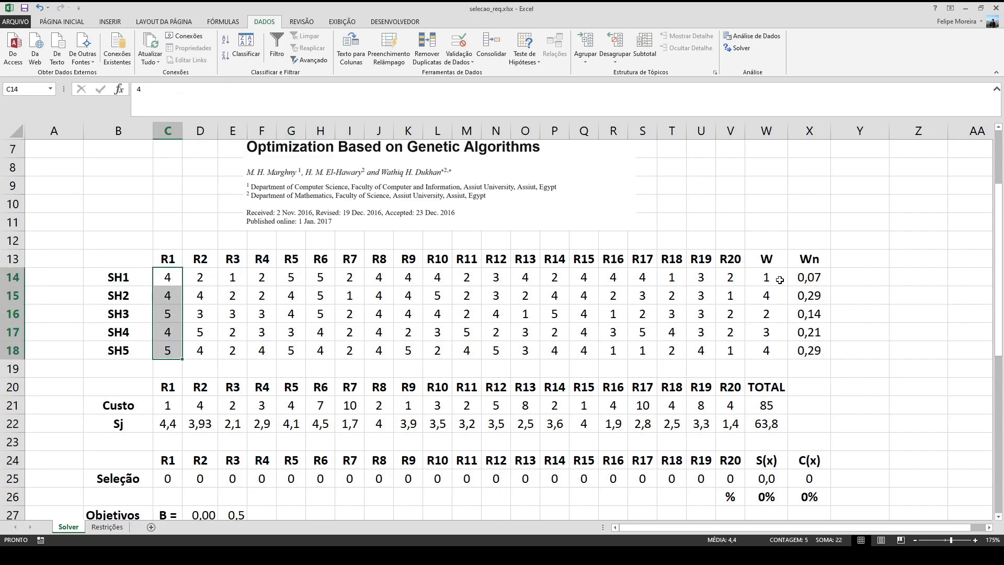
click(811, 276)
drag(811, 277, 810, 349)
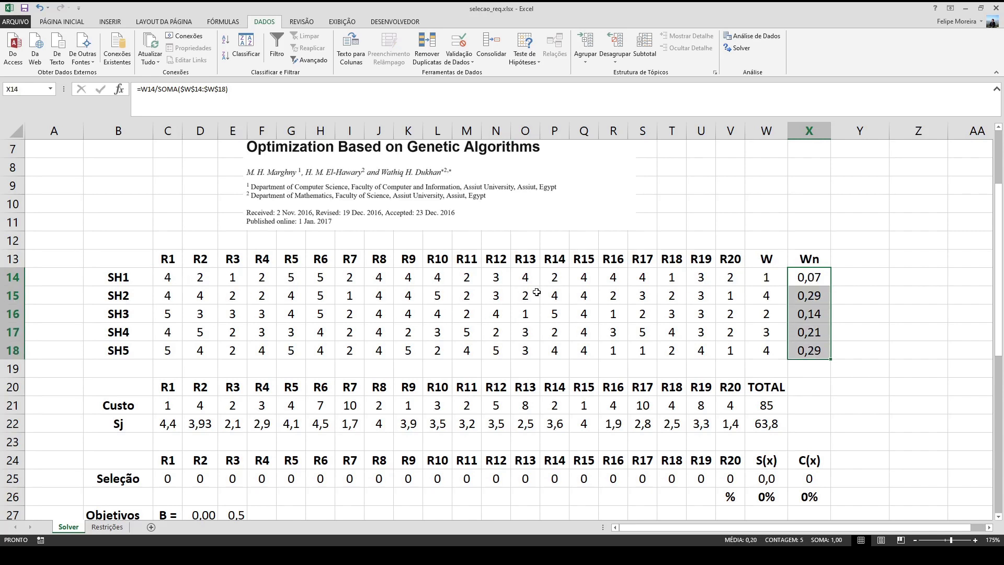
drag(168, 276, 167, 349)
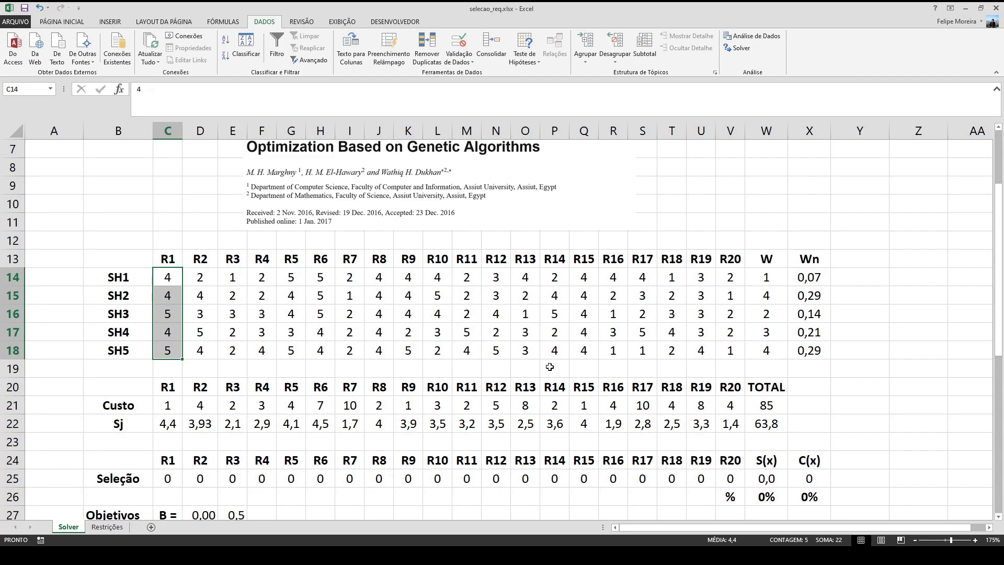
drag(172, 424, 740, 424)
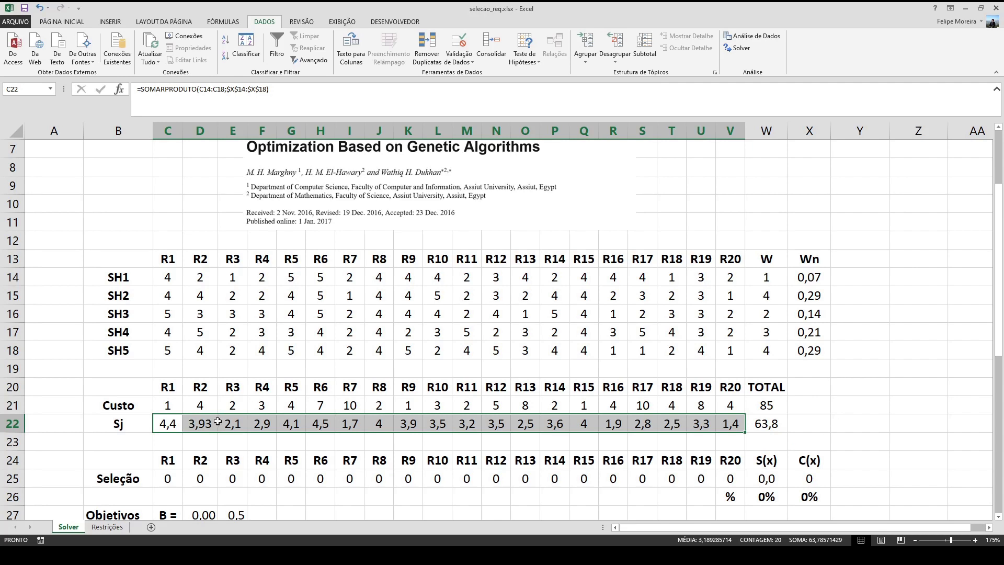
drag(163, 424, 742, 419)
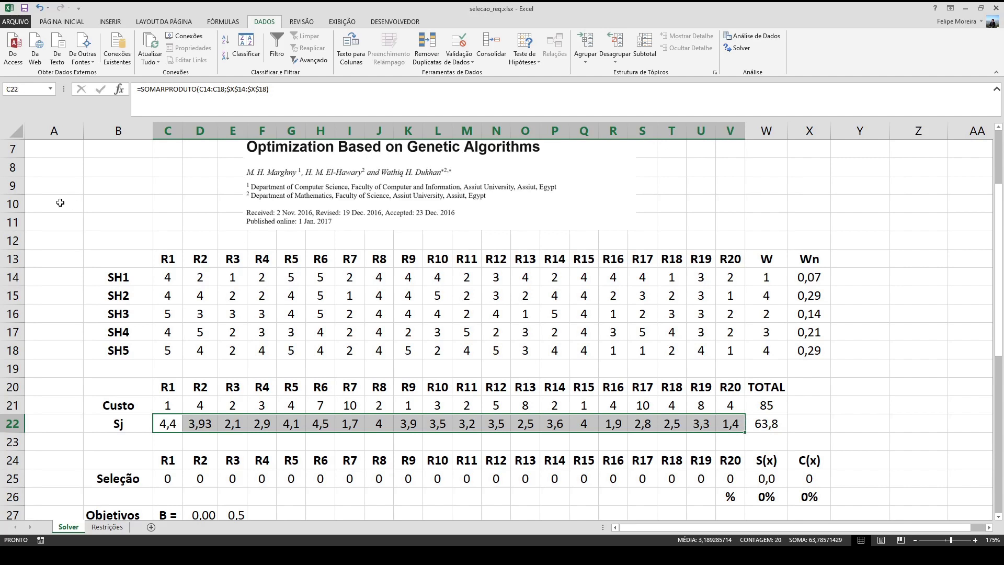
click(164, 425)
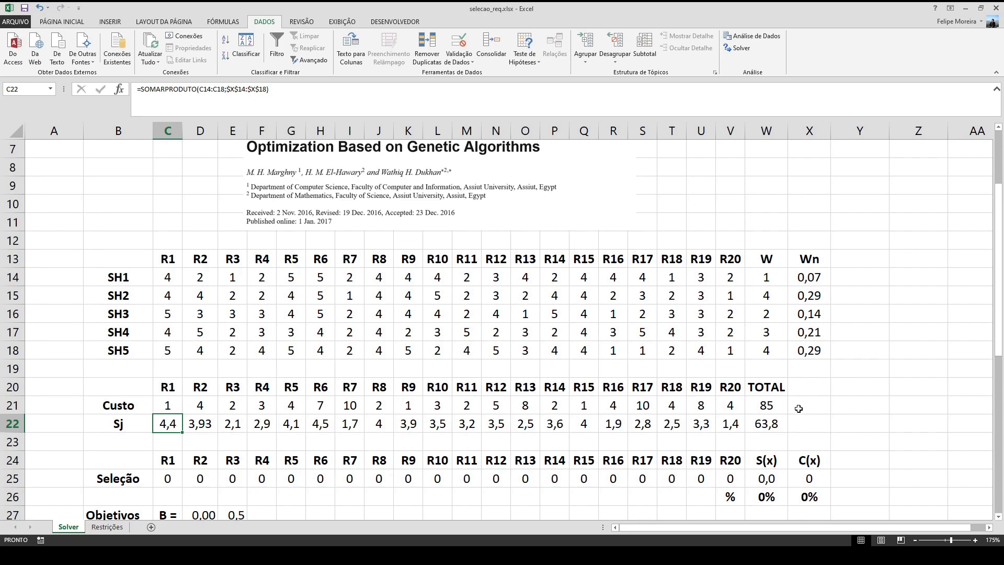
Review the Custo values for R1 to R20 and the TOTAL formulas of the Custo and Sj rows
click(164, 406)
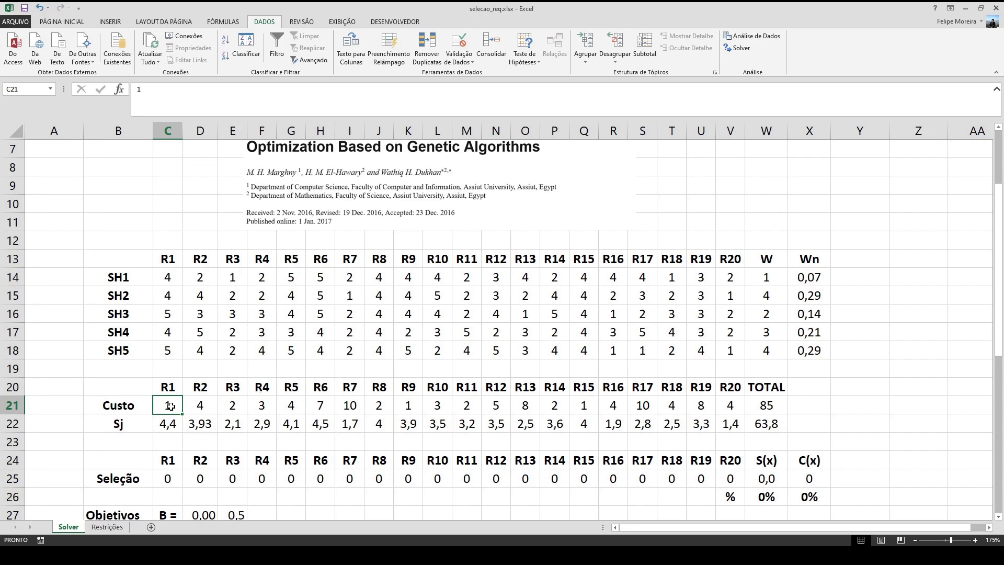
drag(171, 406, 721, 397)
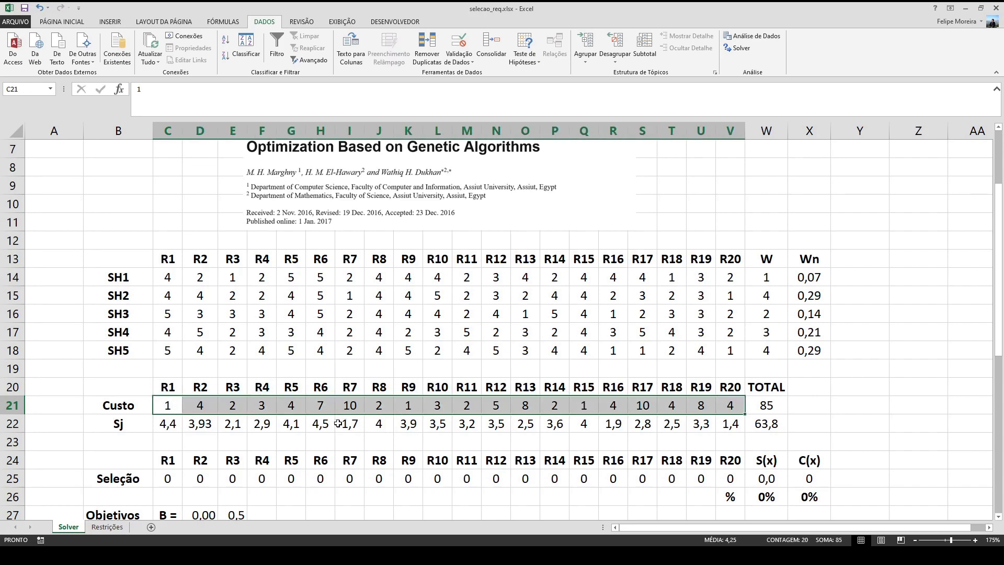
click(168, 404)
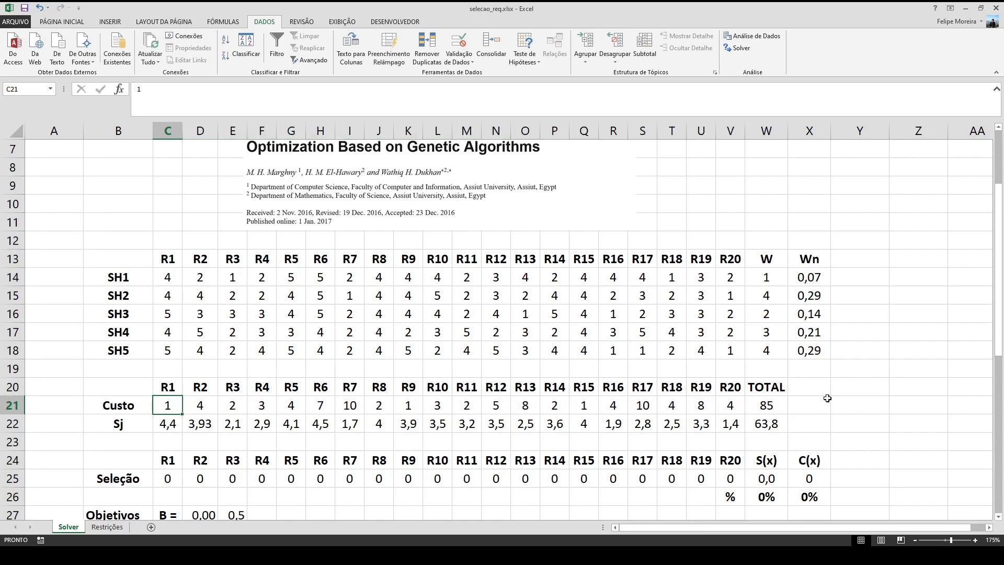
drag(731, 407, 181, 403)
click(766, 424)
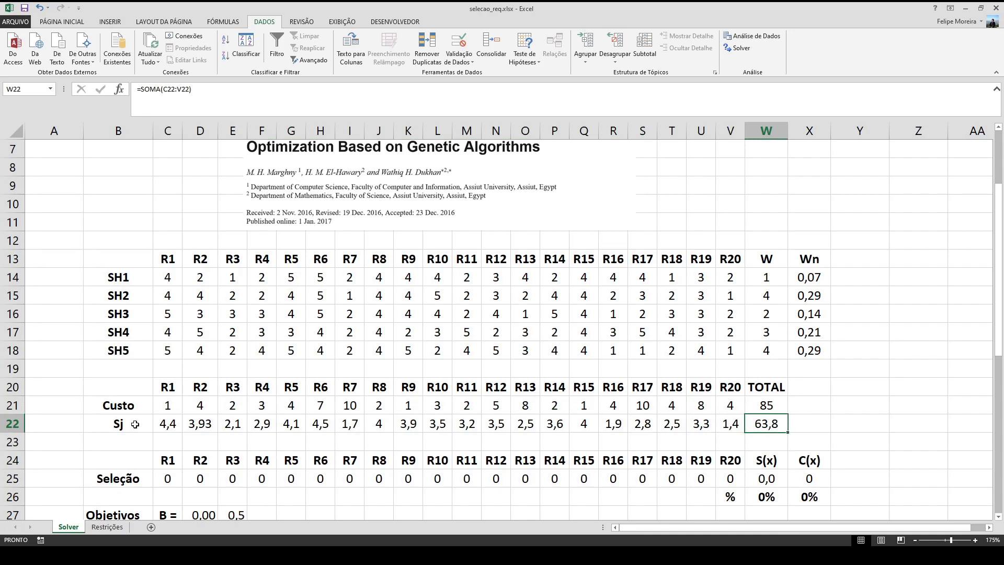
click(768, 408)
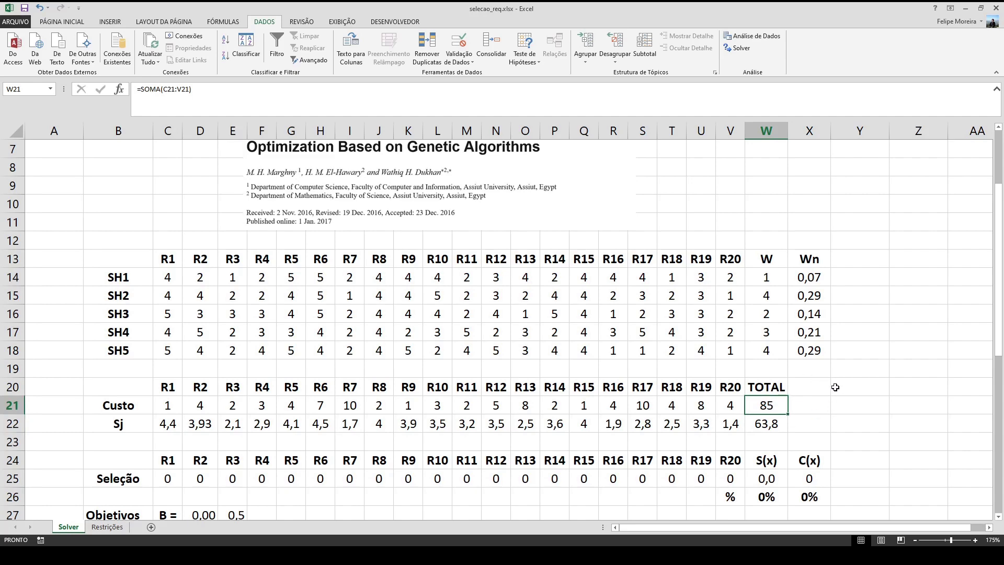
scroll(835, 387, down, 2)
scroll(835, 387, up, 4)
scroll(835, 387, down, 2)
click(776, 423)
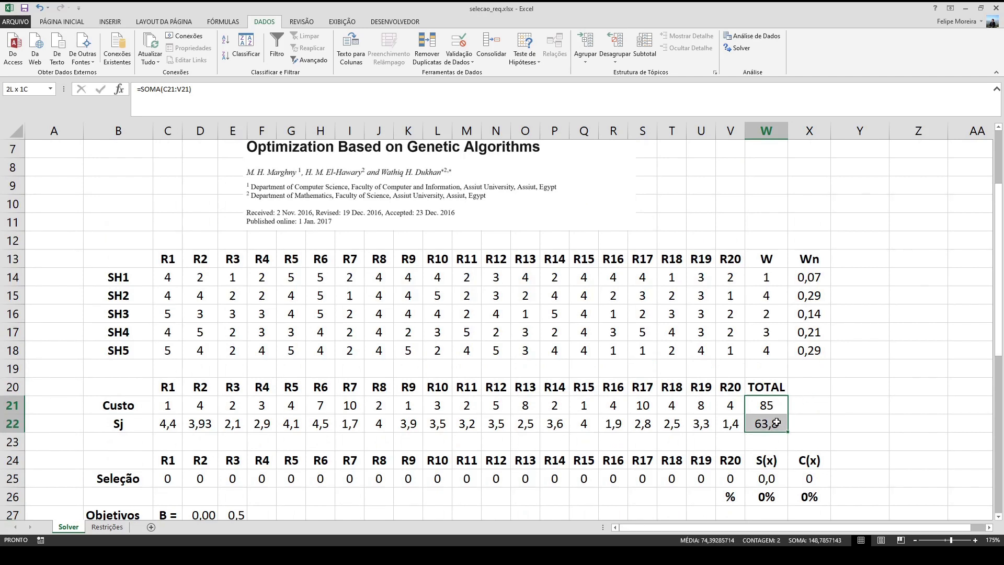
click(779, 406)
drag(779, 405, 779, 424)
click(774, 406)
Examine the Objetivos block, including the B and C entries, their weights and the formula for O
scroll(913, 401, down, 2)
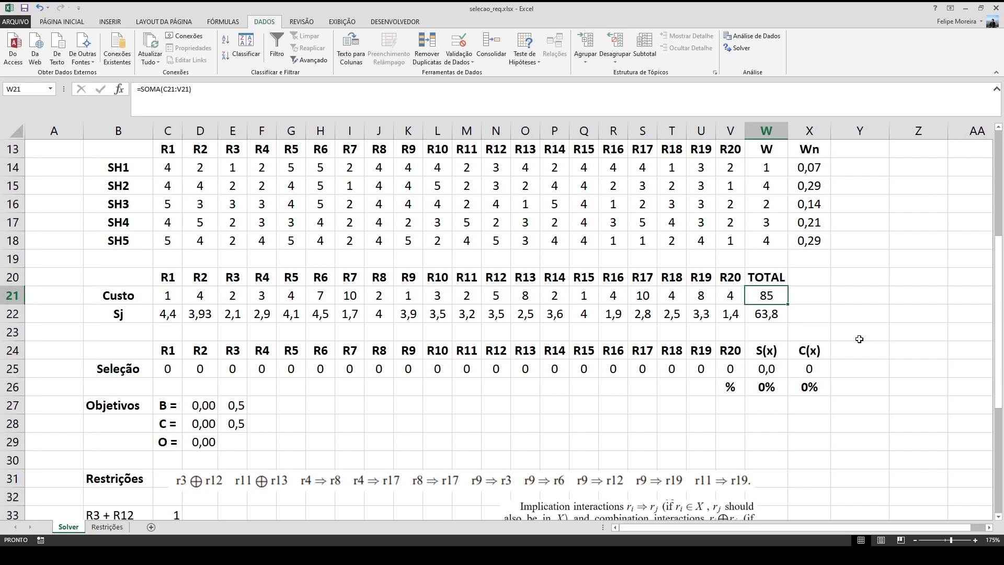
click(173, 408)
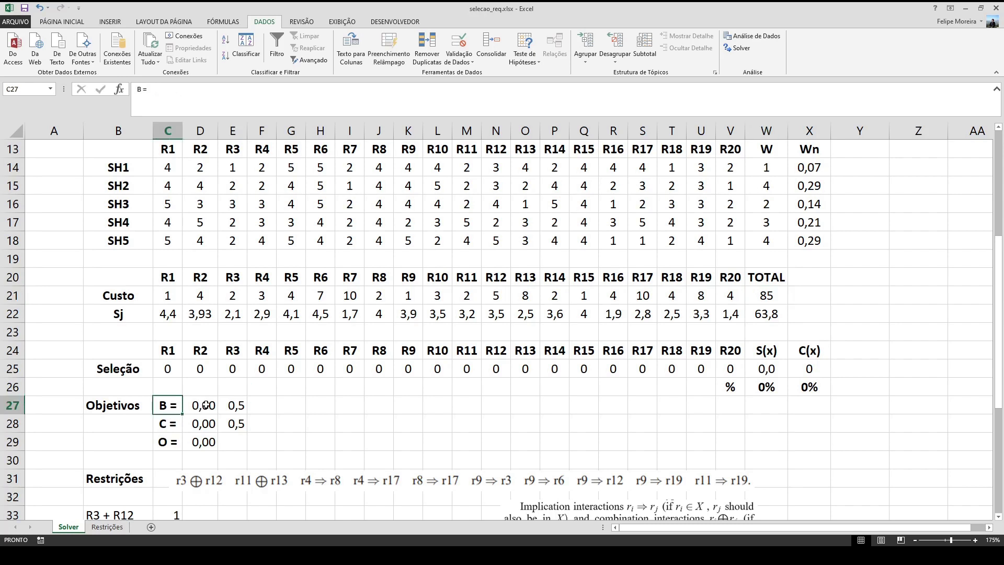
click(758, 313)
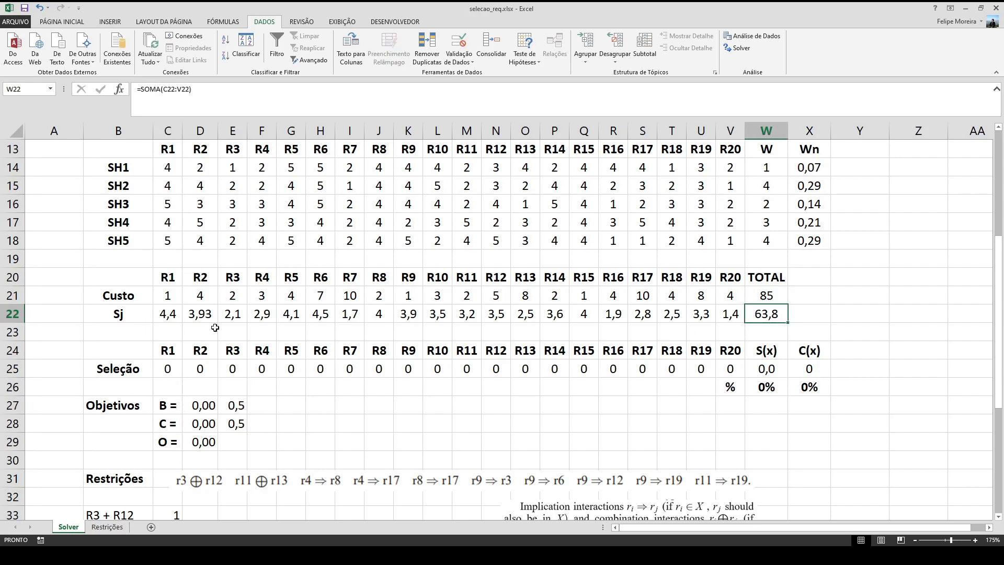
click(163, 428)
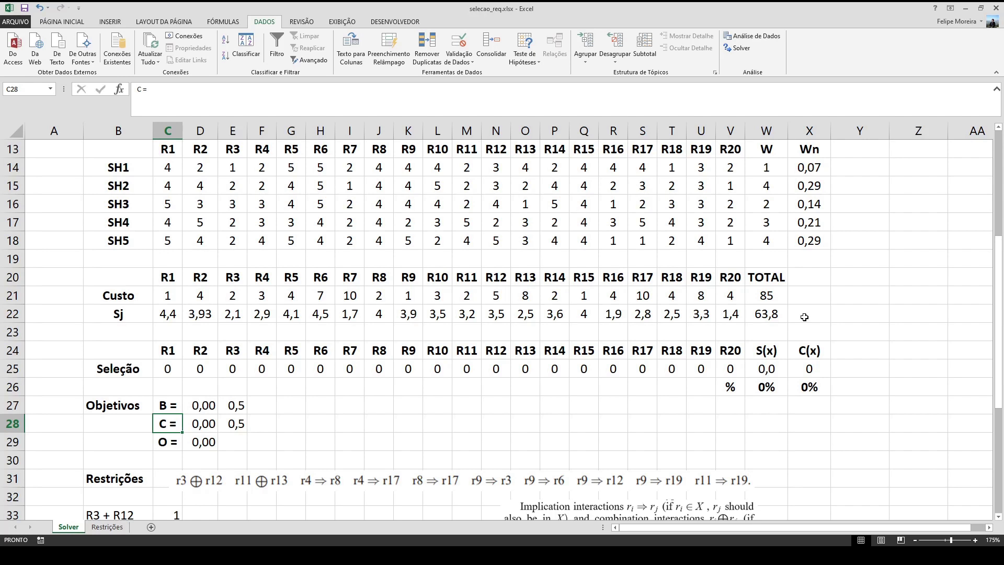
click(160, 444)
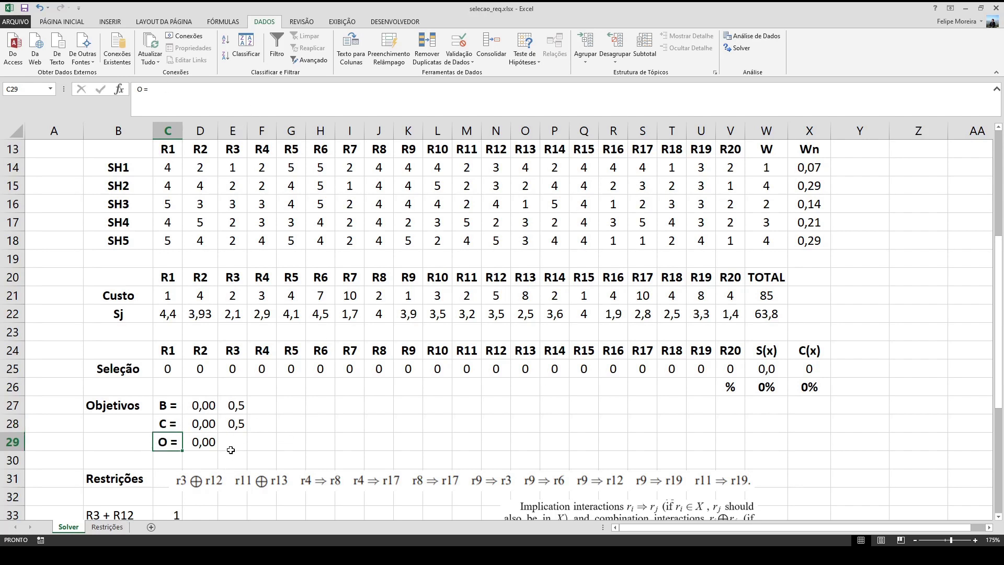
click(202, 444)
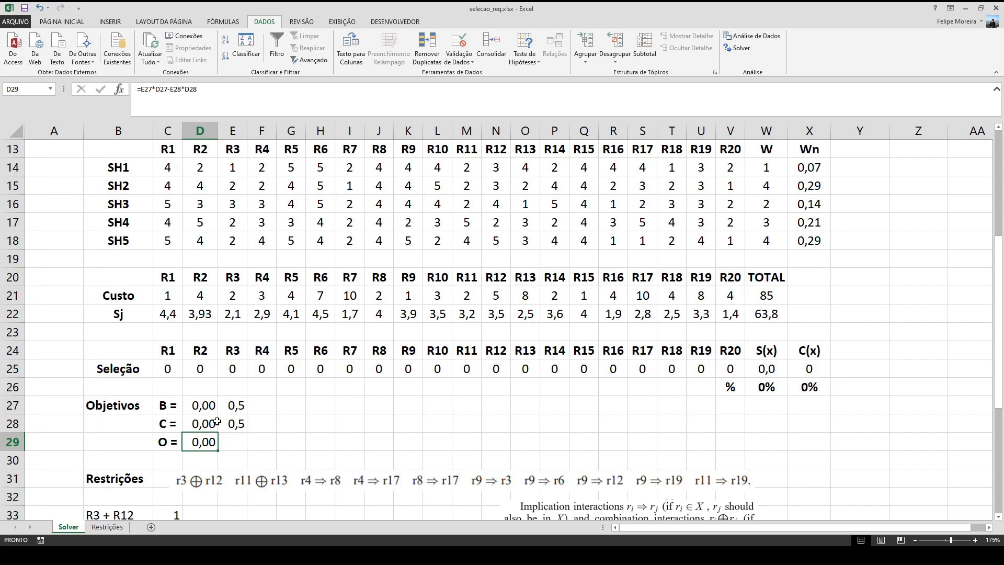
mouse_move(231, 404)
mouse_down()
mouse_move(235, 422)
mouse_move(233, 406)
mouse_up()
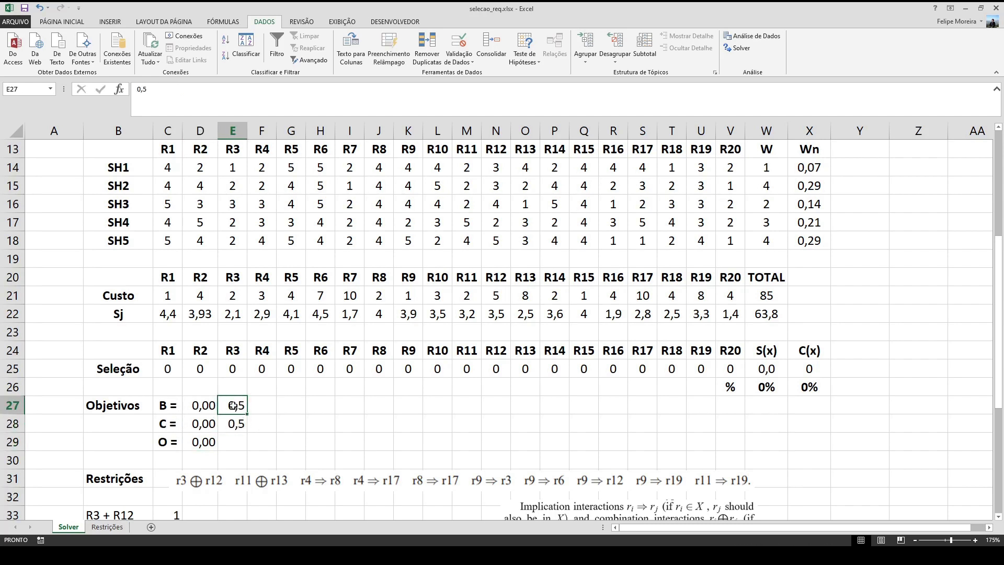
click(244, 419)
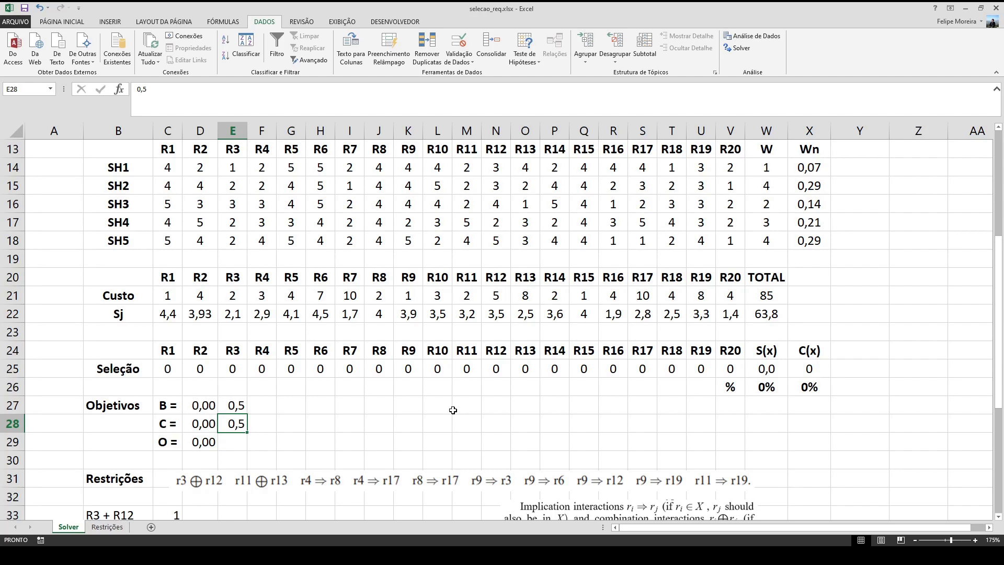
Set the weight of objective B to 0,8 and the weight of objective C to 0,2
key(Up)
text(0,8)
key(Return)
text(,)
key(Return)
text(,)
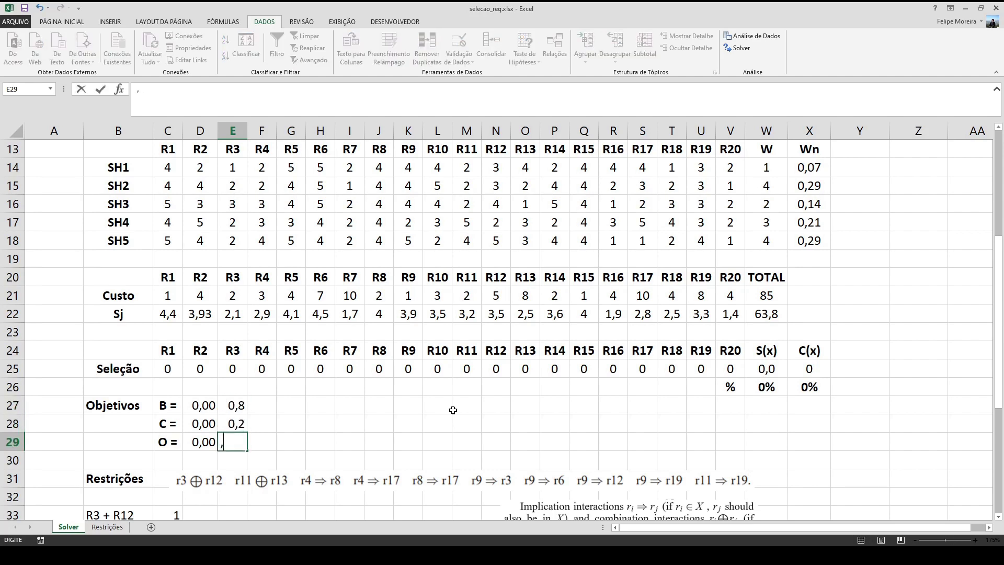
key(Escape)
key(Up)
key(Up)
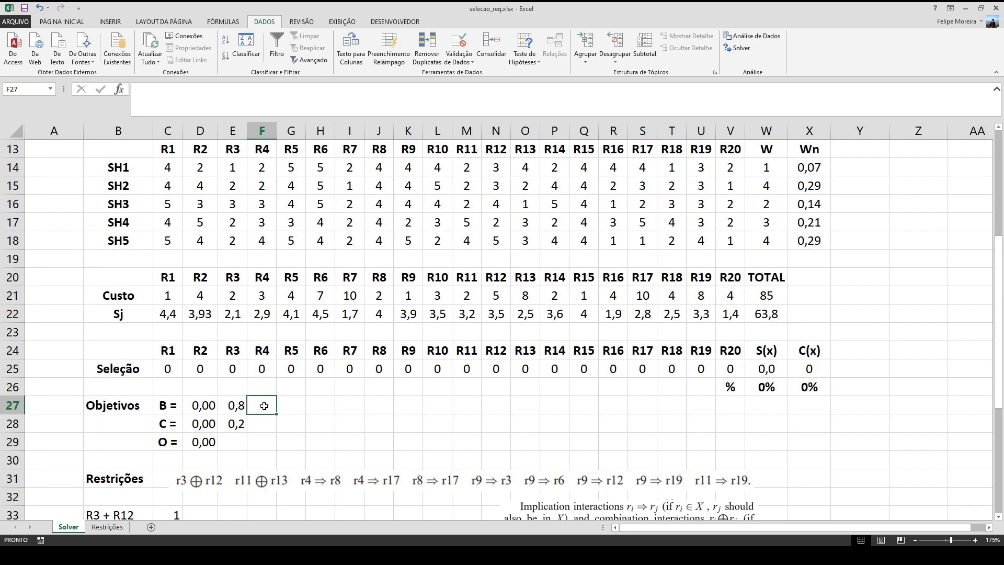
click(239, 424)
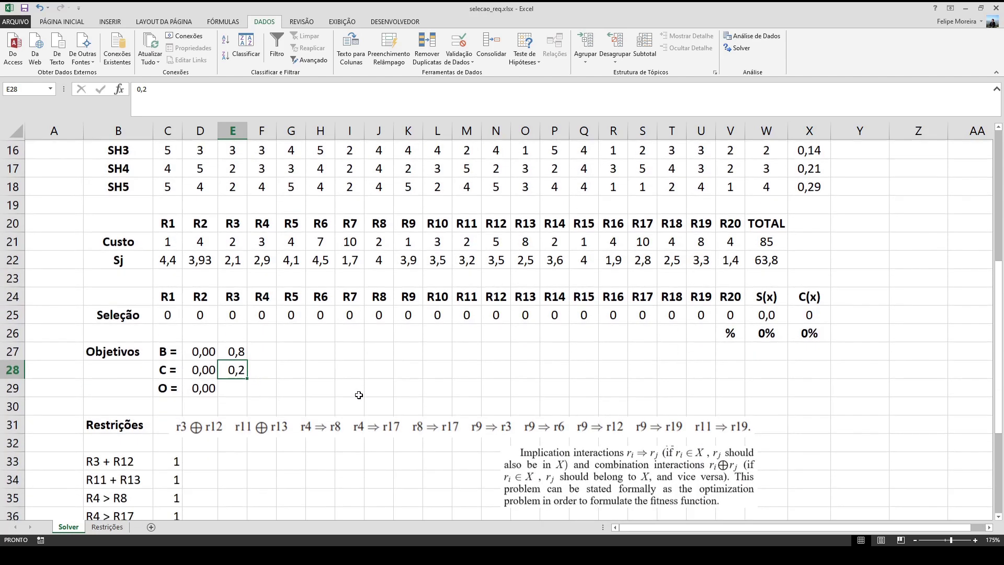
Examine the formula of objective O in the Objetivos block and the cells it refers to
scroll(388, 406, down, 1)
click(200, 387)
click(209, 92)
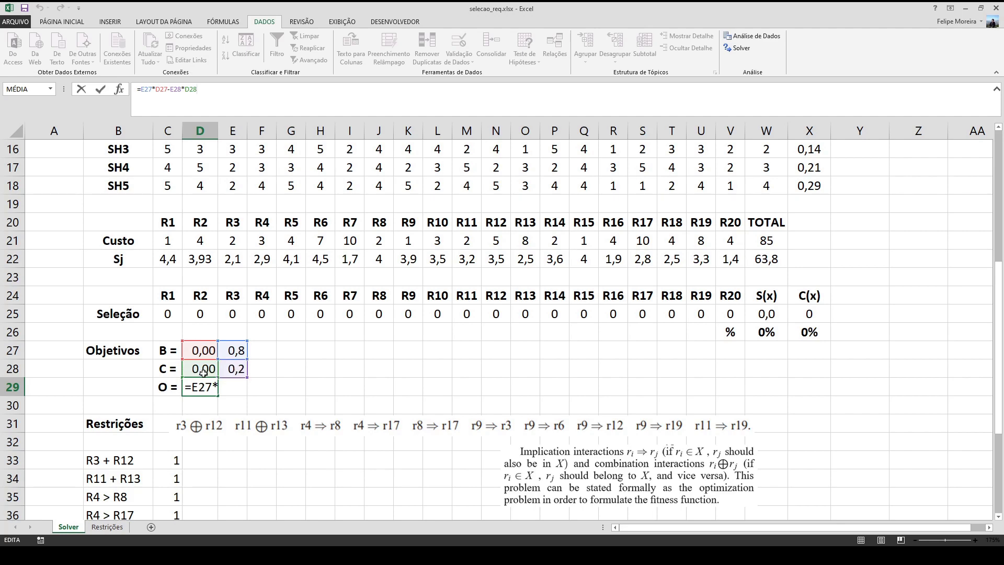
key(Return)
scroll(351, 387, down, 1)
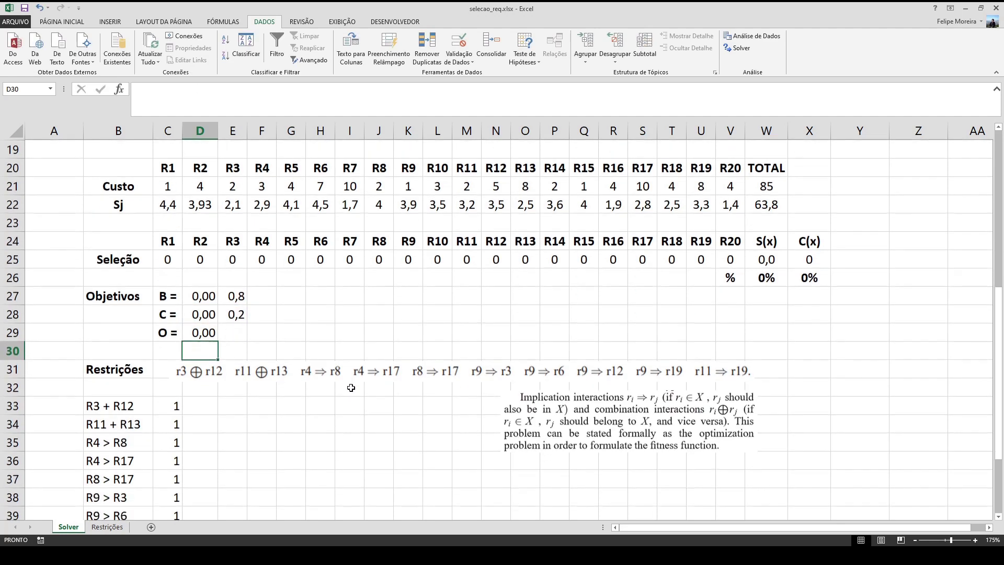
scroll(351, 387, up, 1)
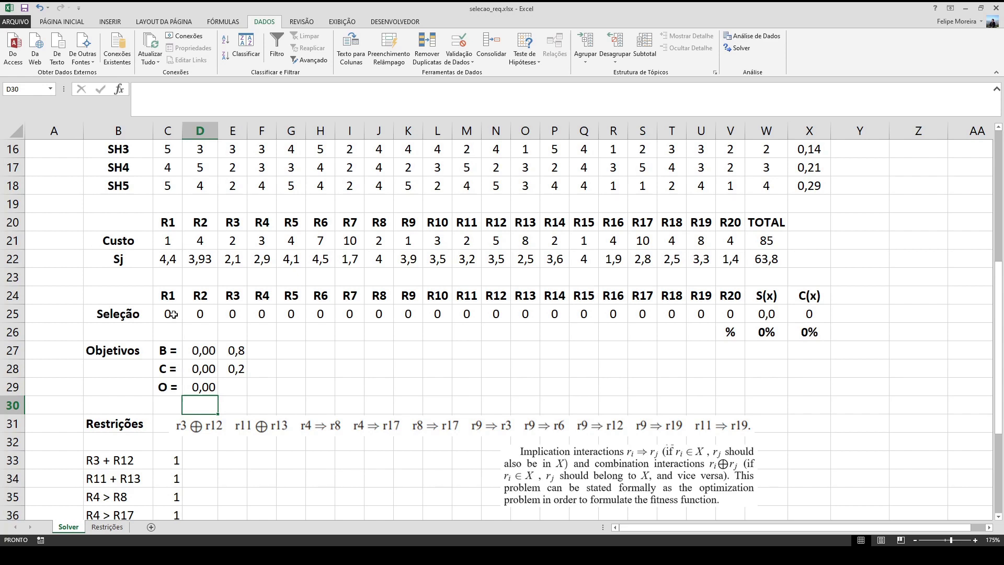
Review the Seleção row for R1 to R20 and the objective O cell that depends on it
drag(137, 300, 359, 314)
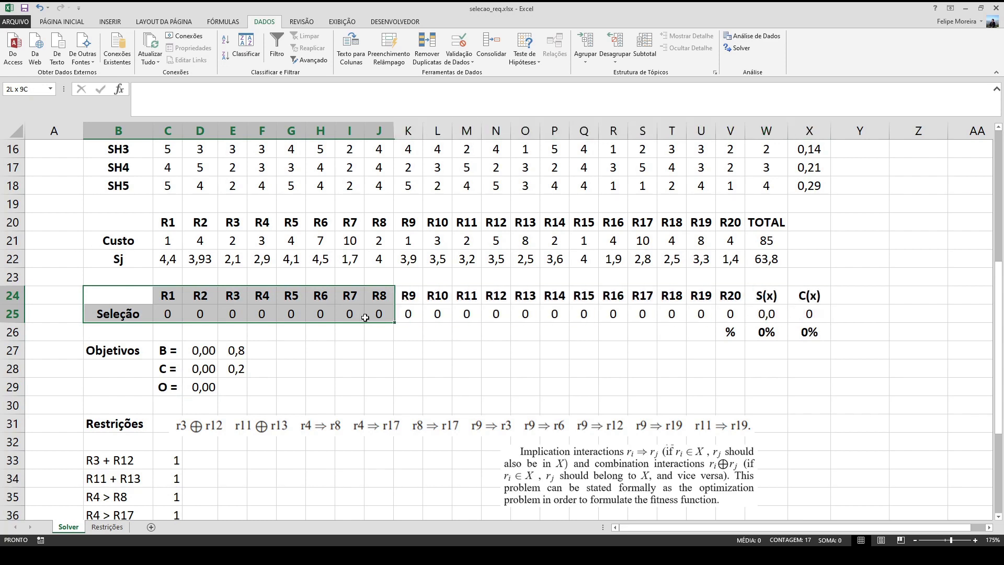
click(322, 314)
drag(171, 314, 712, 309)
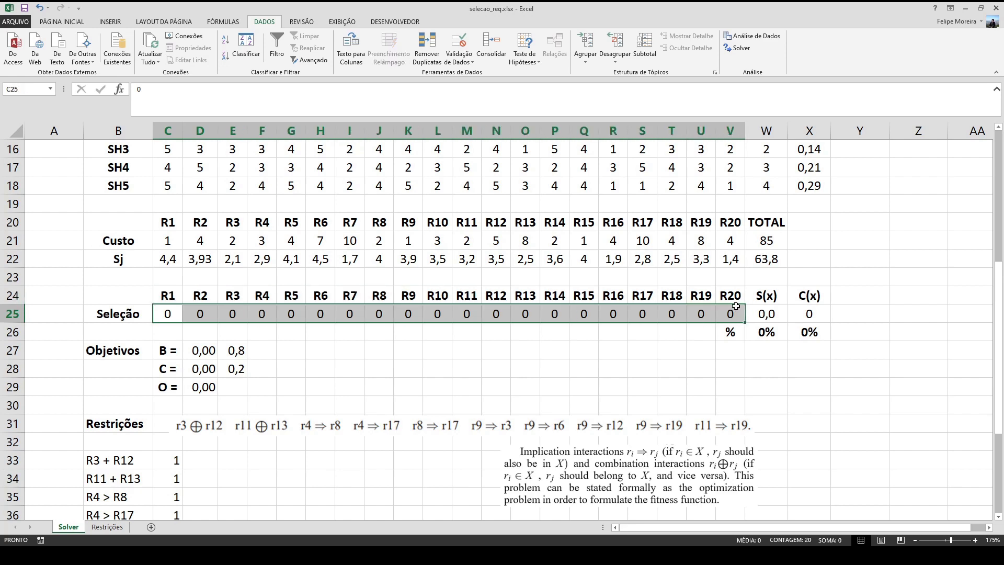
click(690, 312)
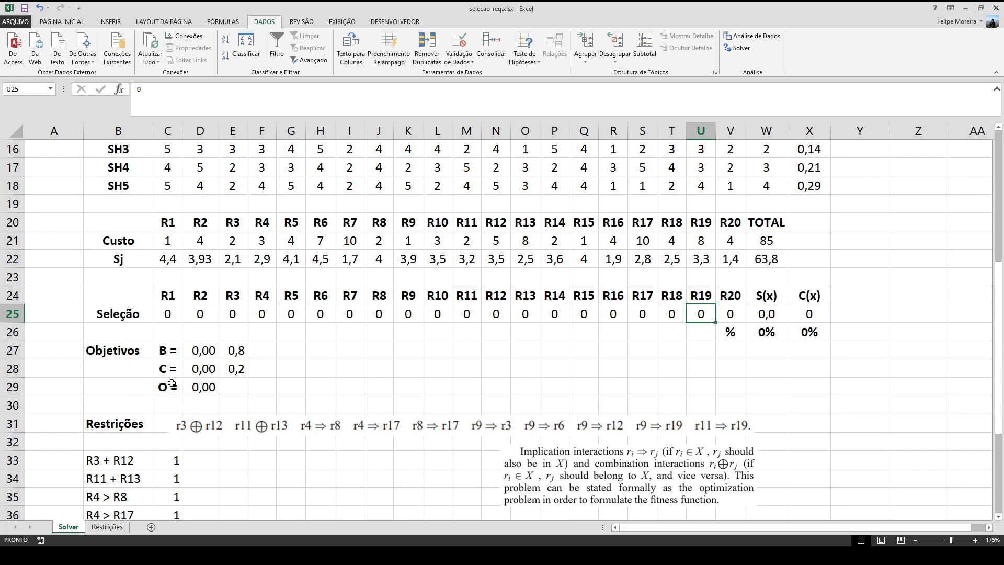
click(196, 387)
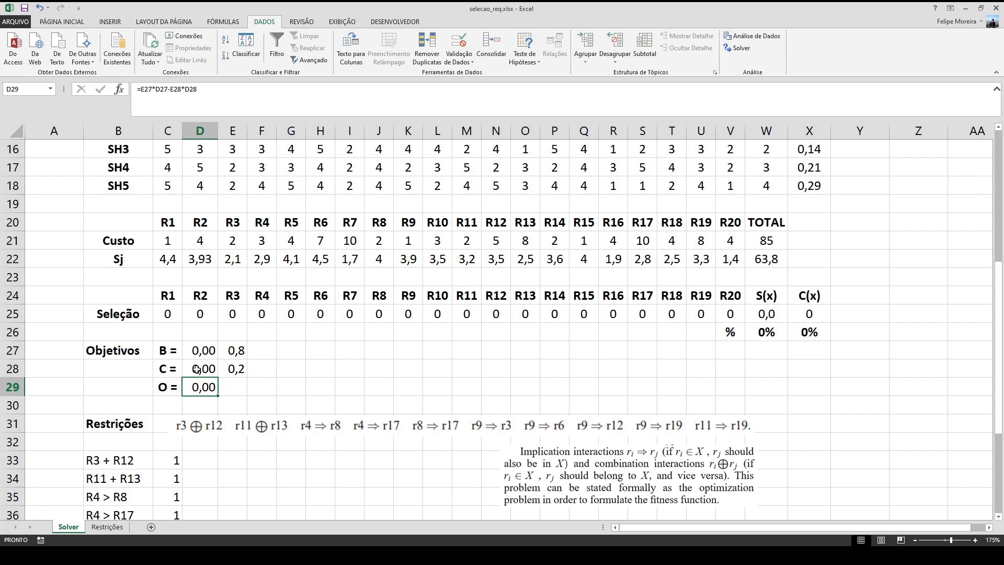
Mark requirements R1, R4 and R8 as selected by entering 1 for each in the Seleção row
click(176, 313)
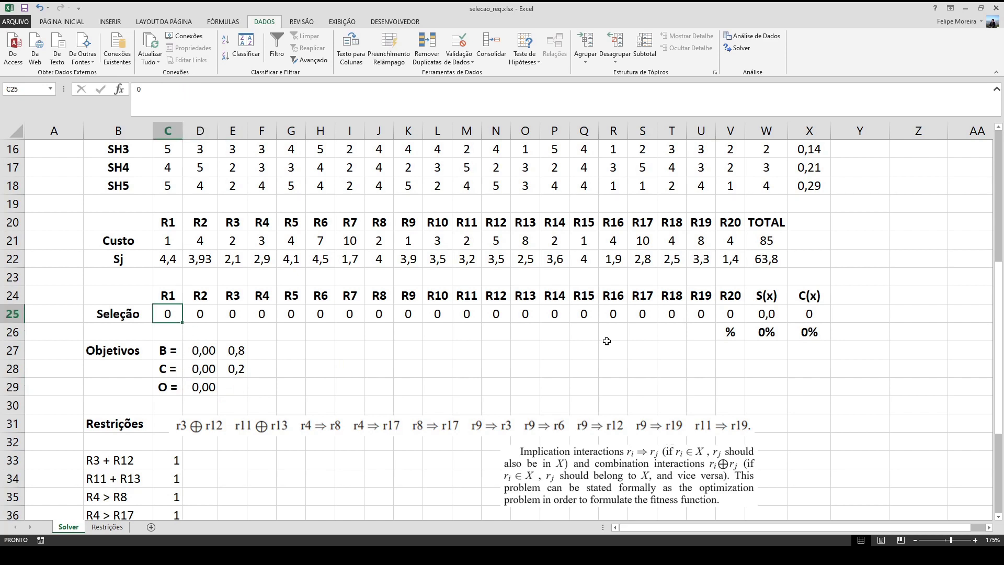
text(1)
key(Right)
key(Right)
key(Right)
text(4)
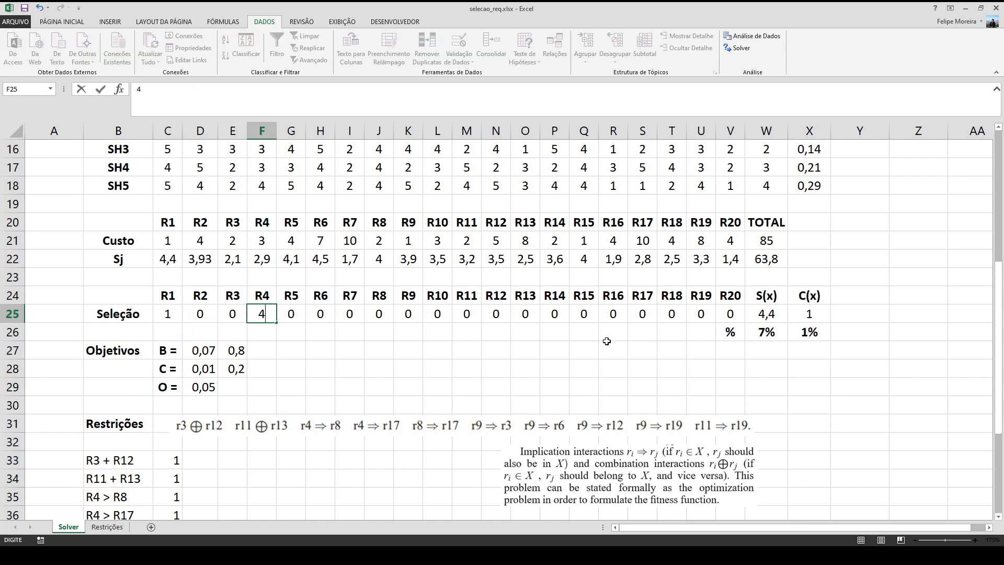
text( > R1)
key(Right)
key(Right)
key(Right)
key(Right)
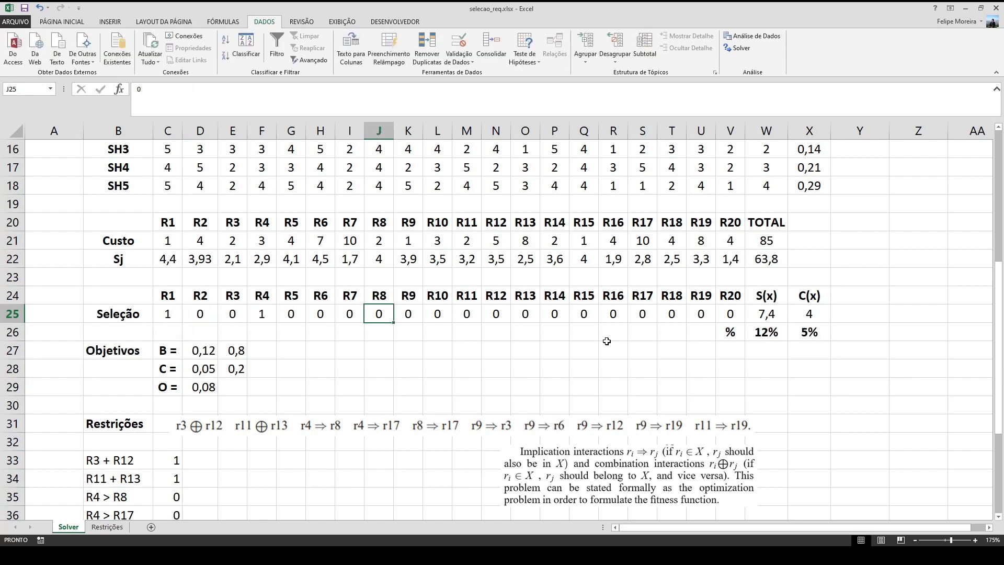
text(1)
key(Right)
key(Right)
key(Right)
key(Right)
key(Right)
Mark requirements R13, R17 and R19 as selected by entering 1 for each in the Seleção row
text(1)
key(Right)
key(Right)
key(Right)
key(Right)
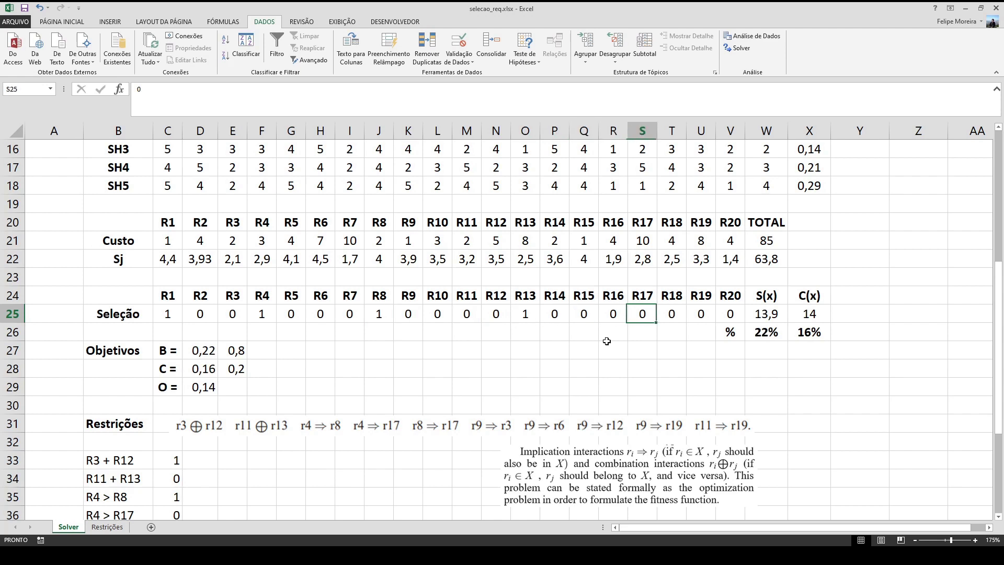
text(1)
key(Right)
key(Right)
text(1)
key(Return)
key(Left)
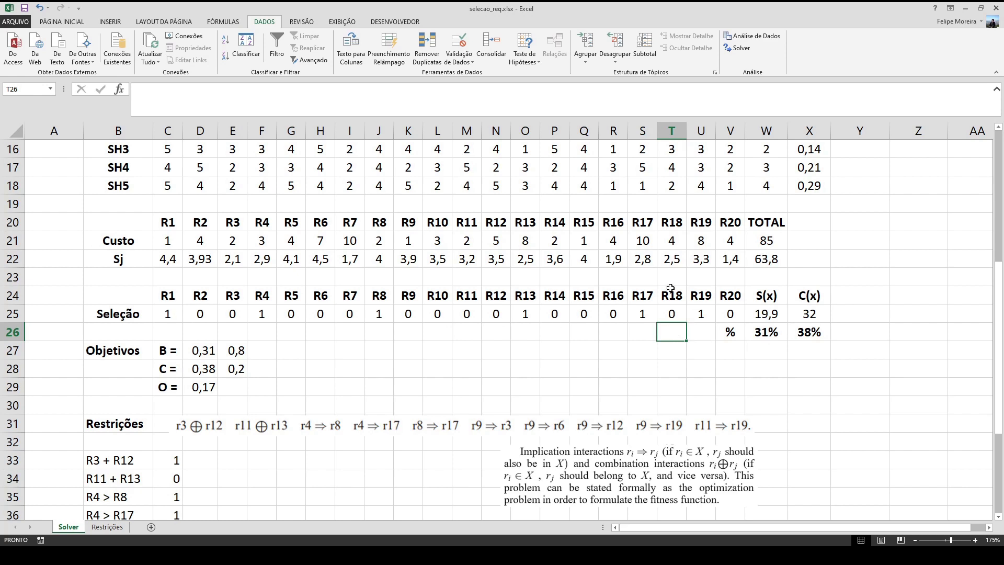
Examine the Seleção block for R1 to R20 and the S(x) and C(x) formulas computed from it
click(170, 304)
drag(170, 305, 732, 317)
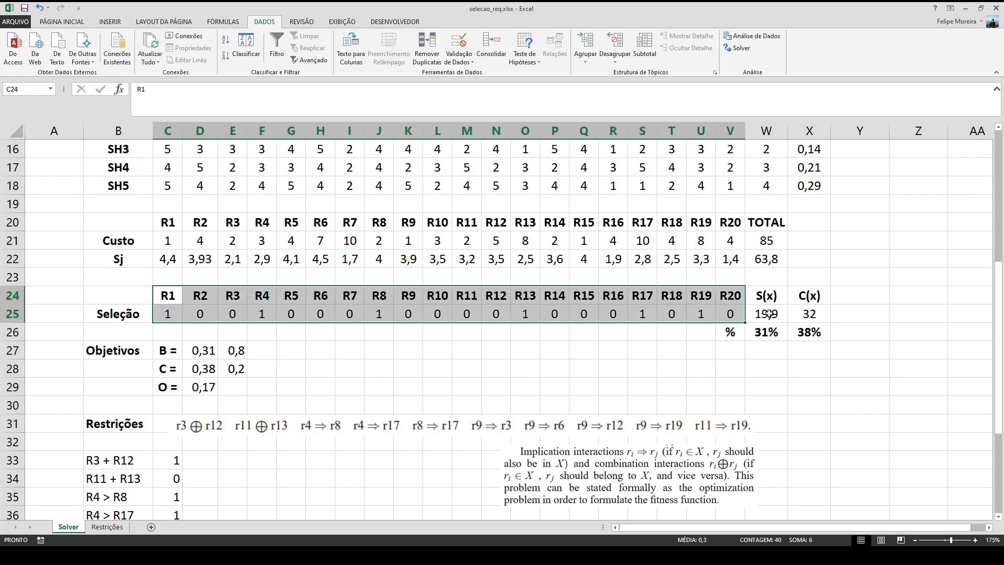
click(766, 314)
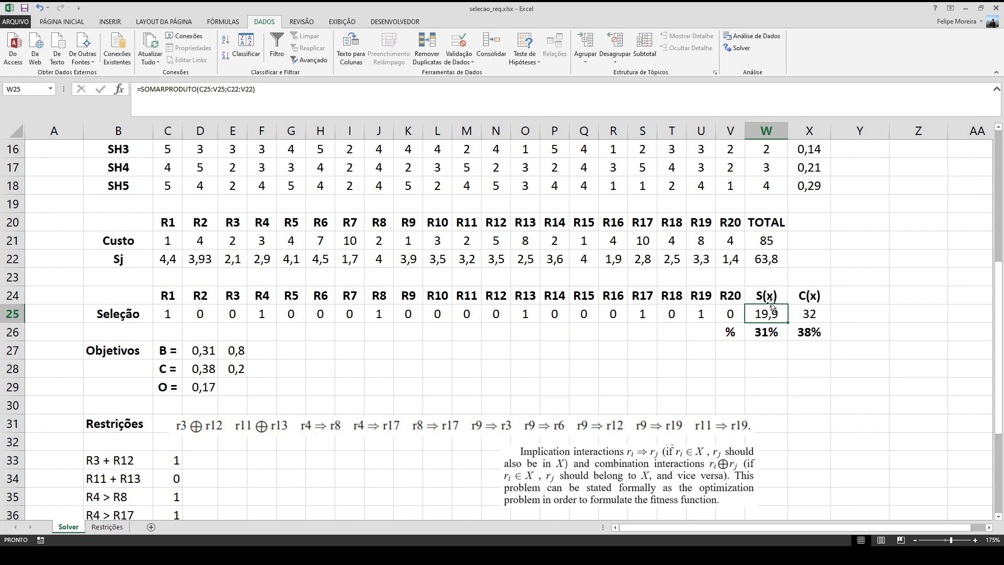
click(811, 312)
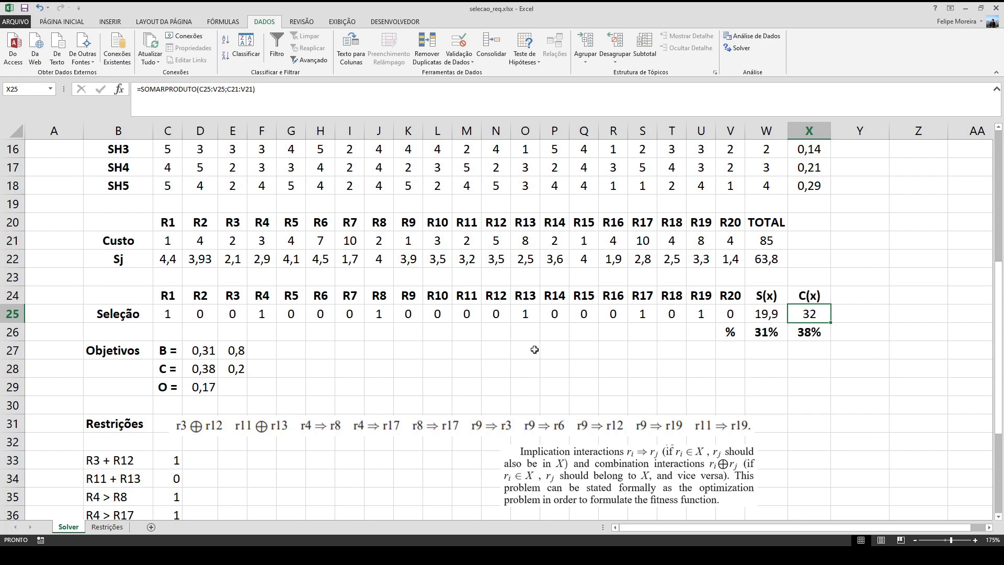
click(550, 355)
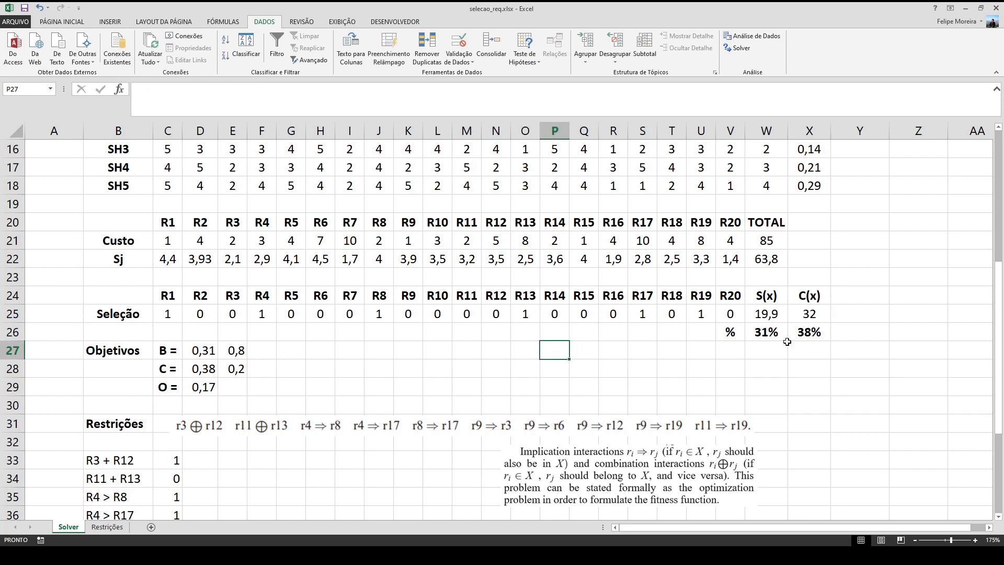
Reset the whole Seleção row from R1 to R20 to 0 by copying the R2 value across it
click(189, 317)
key(ctrl+c)
drag(167, 317, 731, 316)
key(ctrl+v)
click(581, 351)
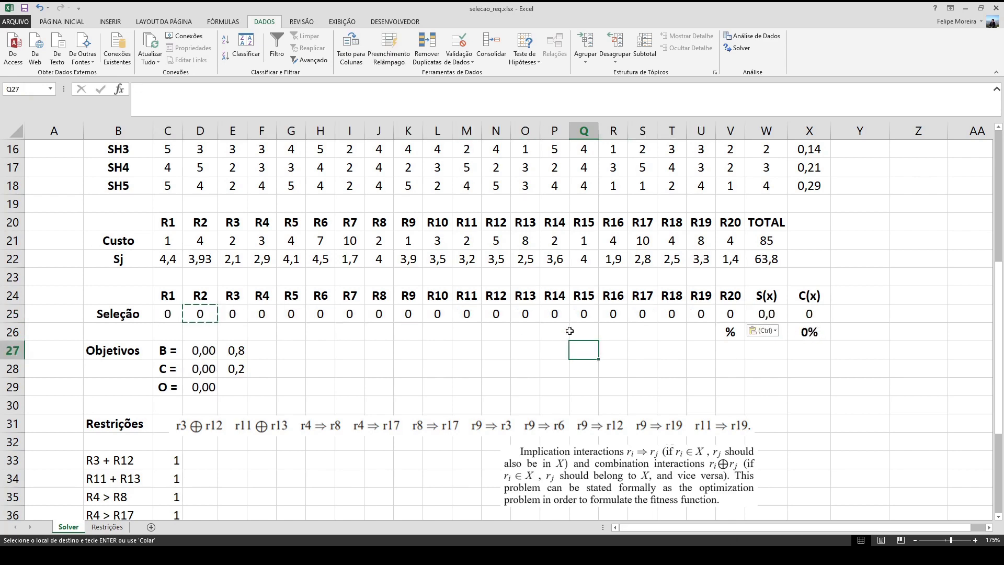
Move the image of the constraint expressions slightly closer to the Restrições label
scroll(570, 330, down, 2)
scroll(334, 363, down, 2)
scroll(336, 366, up, 3)
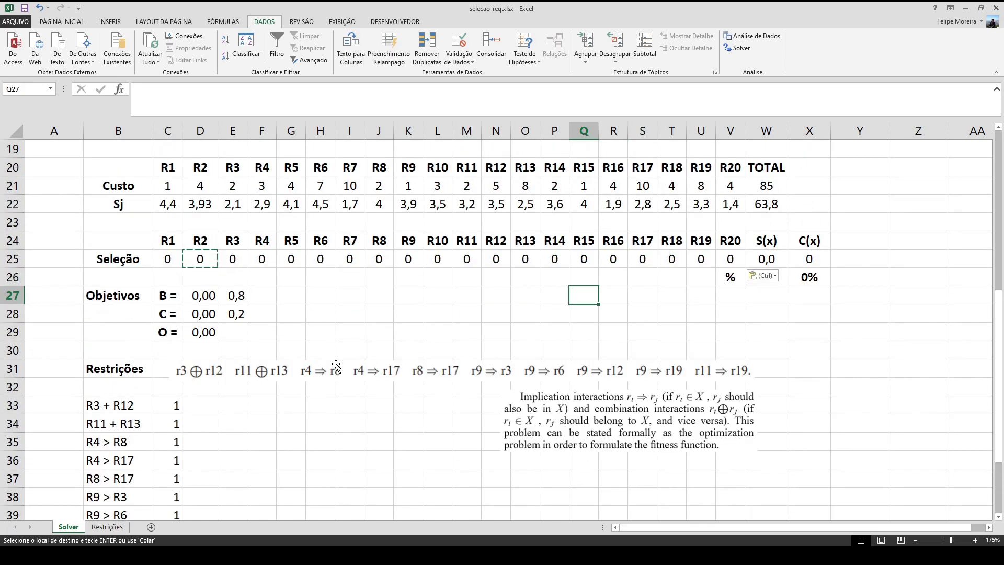
click(350, 332)
scroll(362, 332, down, 2)
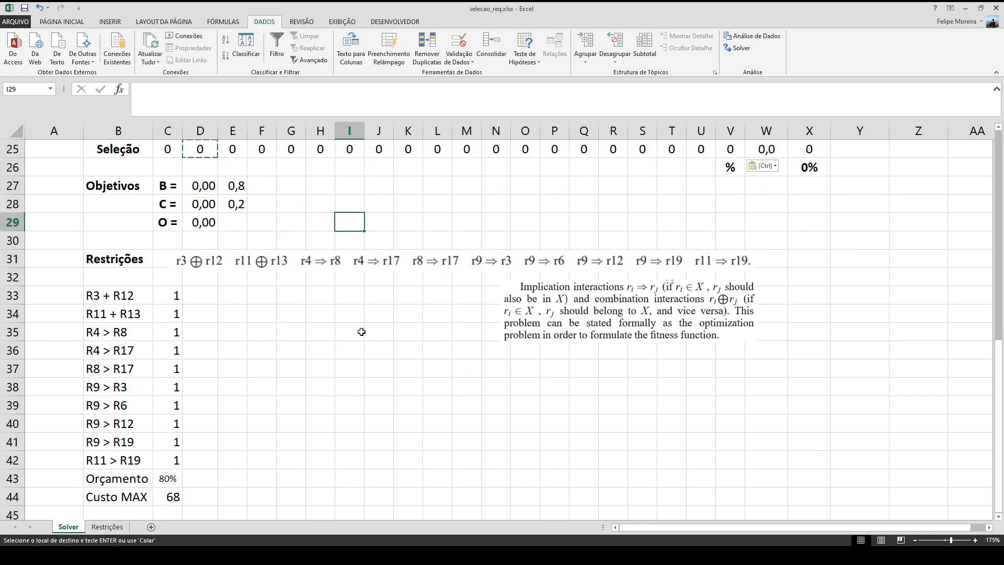
click(216, 255)
drag(242, 260, 231, 258)
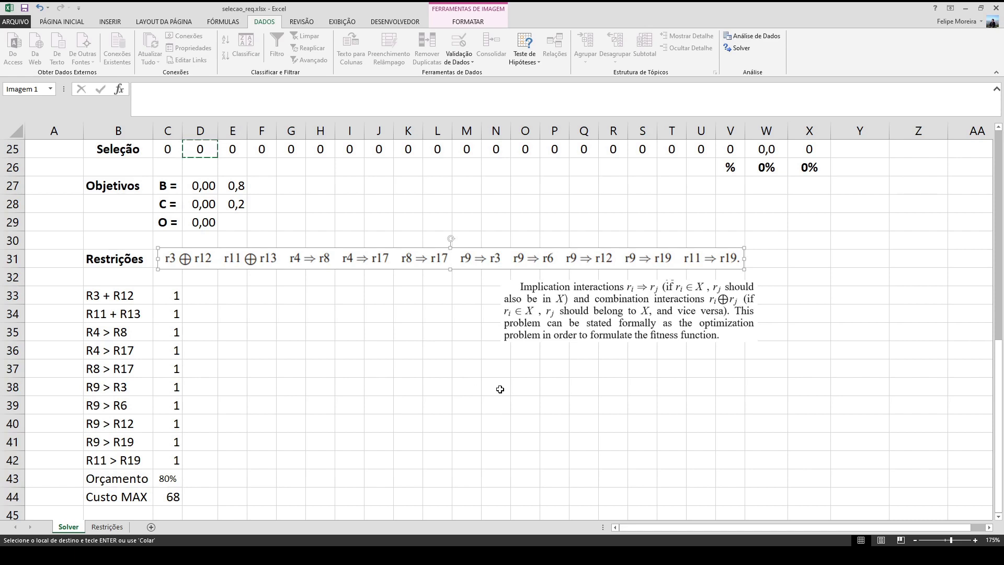
Examine the constraint formulas one by one, from R3 + R12 down to R8 > R17
scroll(502, 182, up, 1)
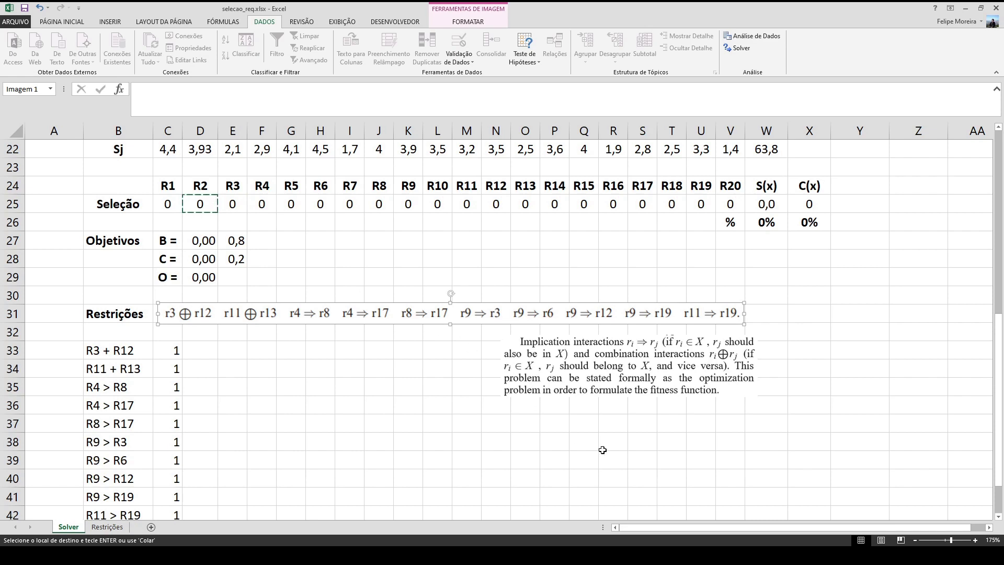
scroll(586, 465, down, 1)
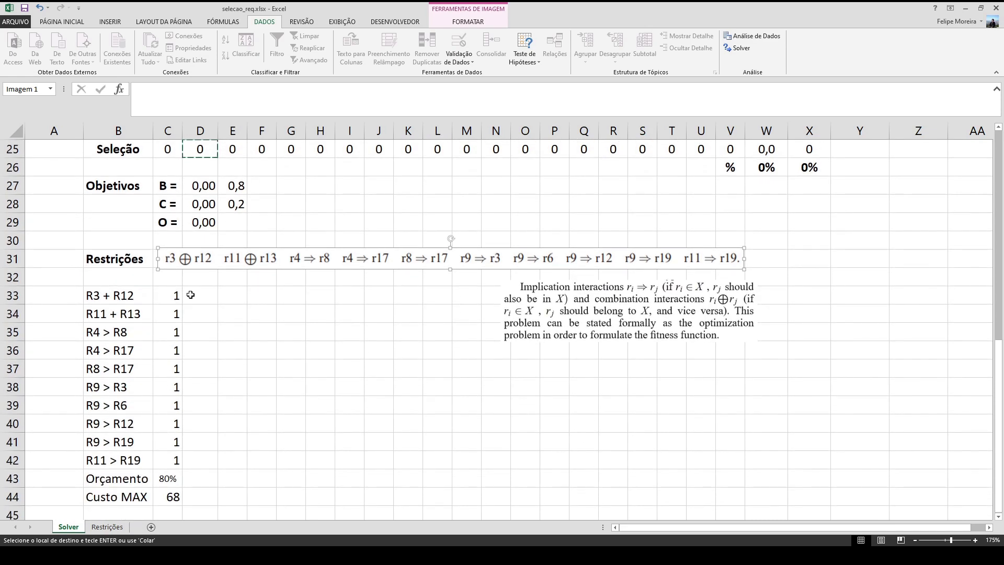
click(171, 295)
key(F2)
key(Return)
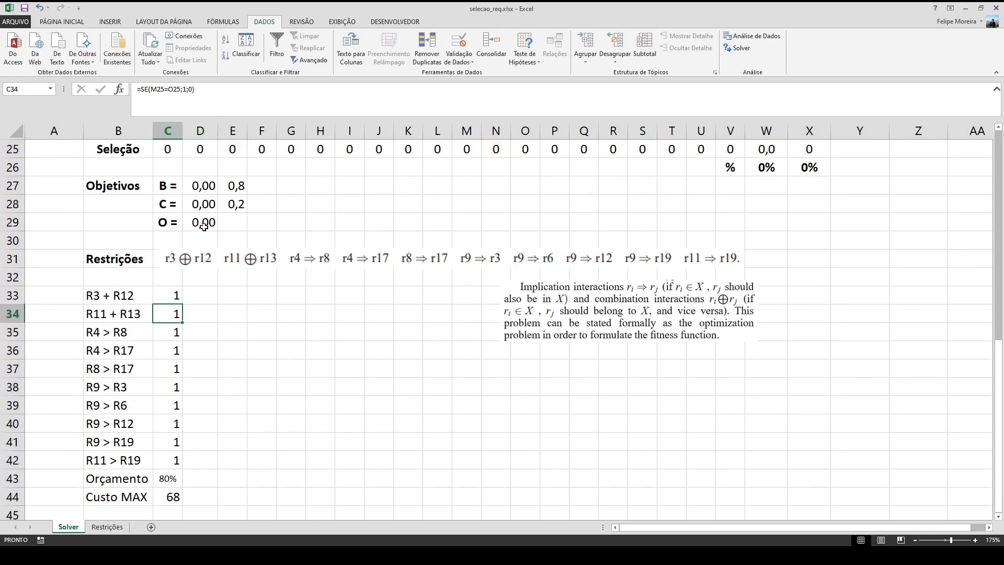
click(278, 99)
key(Return)
click(278, 99)
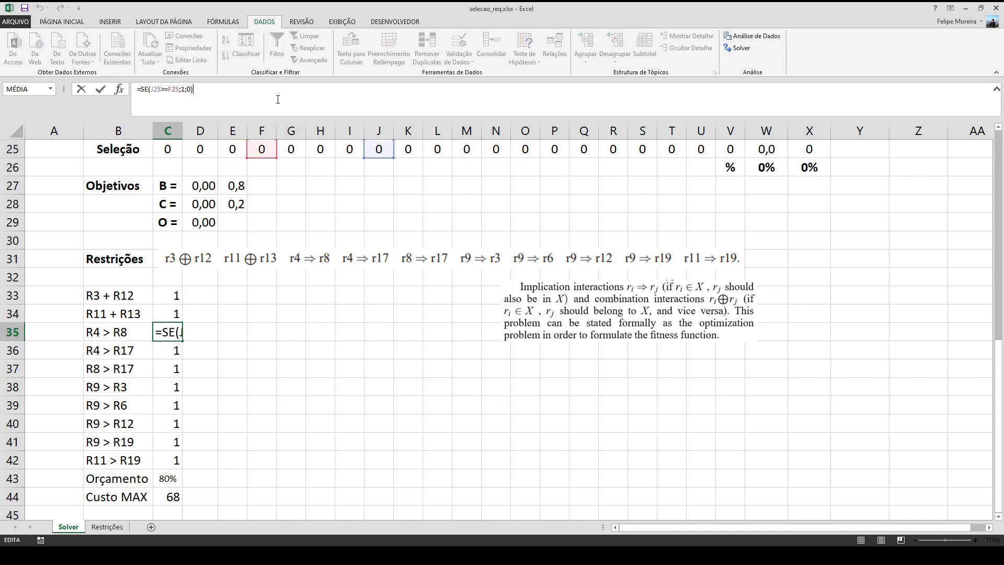
key(Return)
click(277, 99)
key(Return)
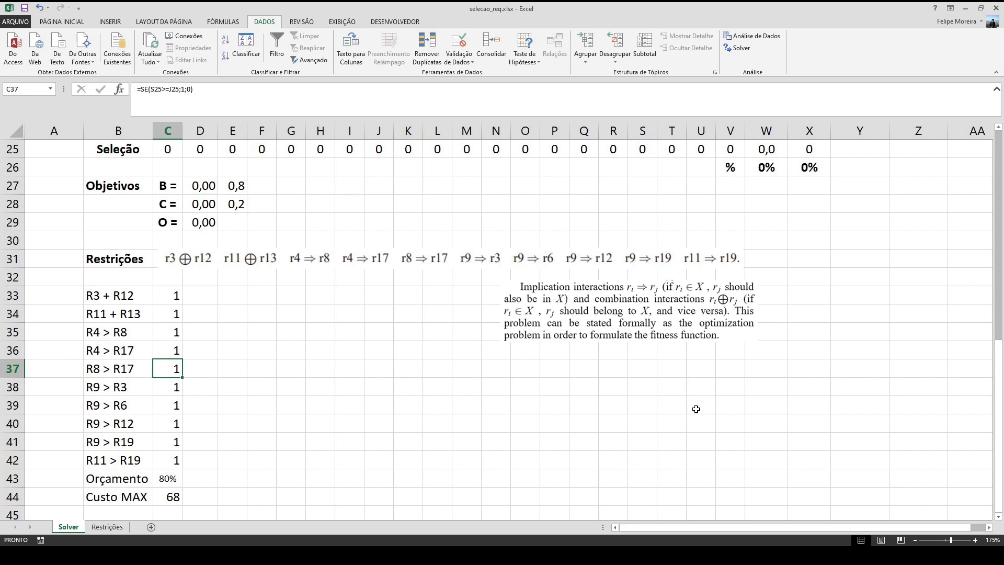
Review the full column of constraint results from R3 + R12 to R11 > R19 and the R3 + R12 formula
drag(171, 291, 173, 460)
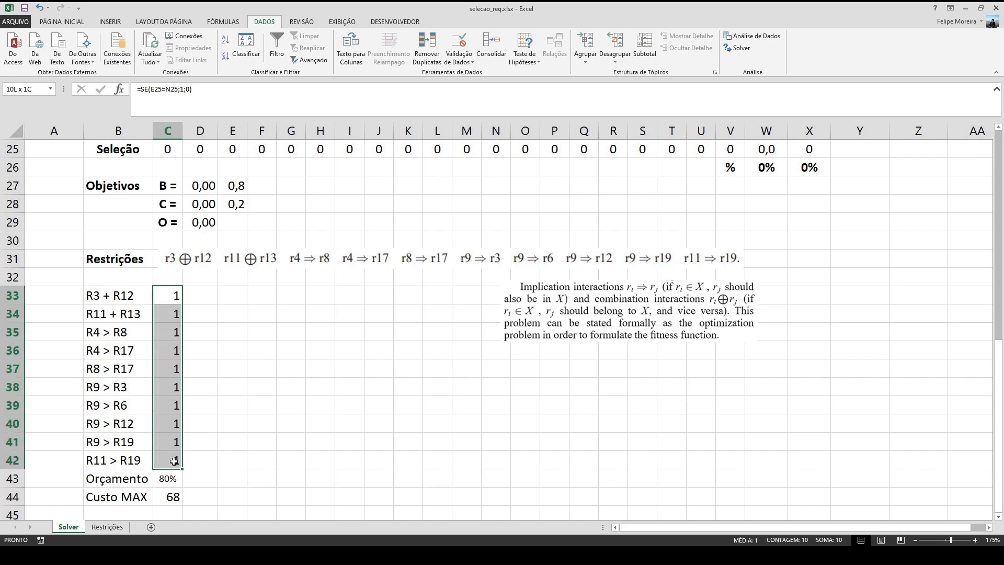
click(436, 316)
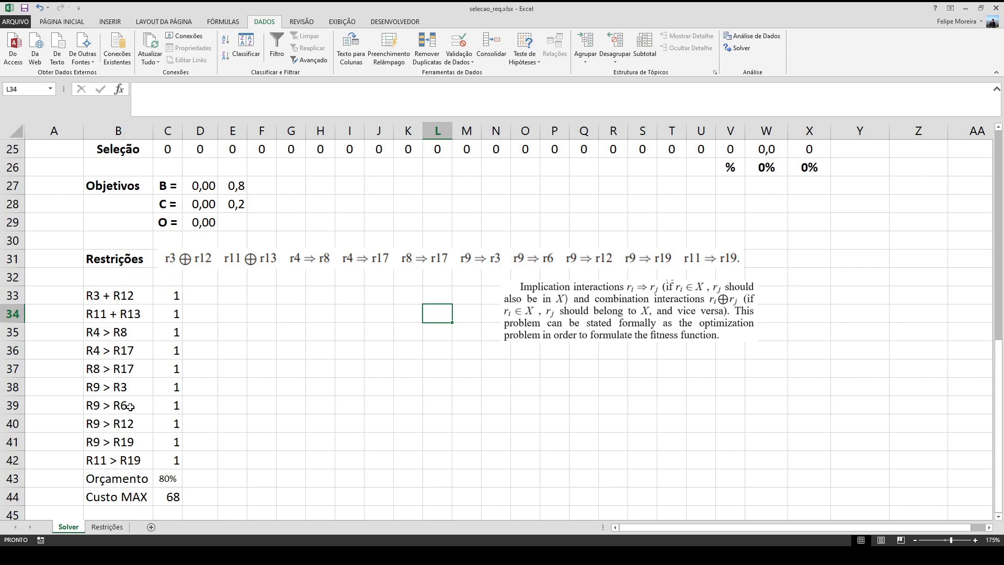
click(117, 296)
click(186, 296)
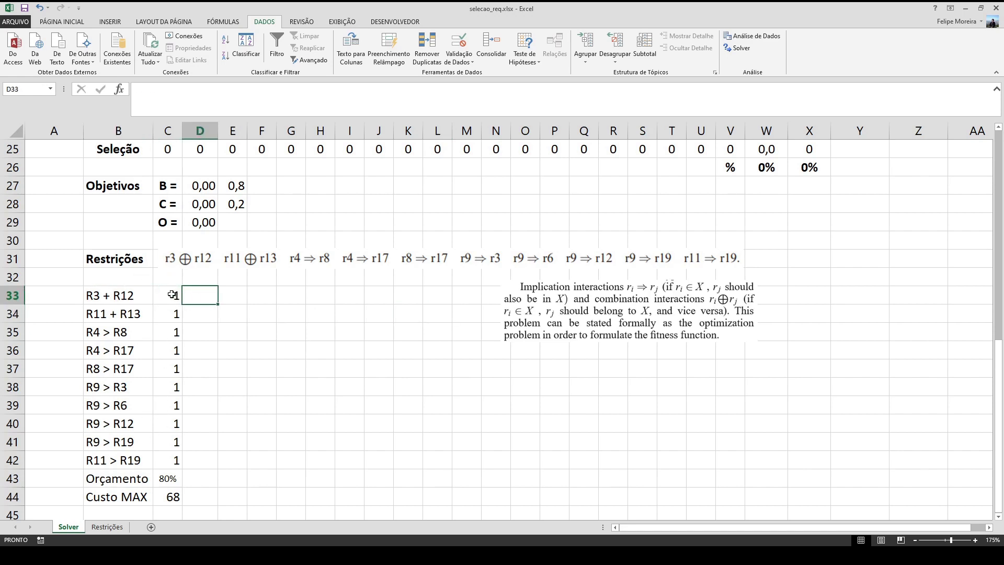
click(174, 296)
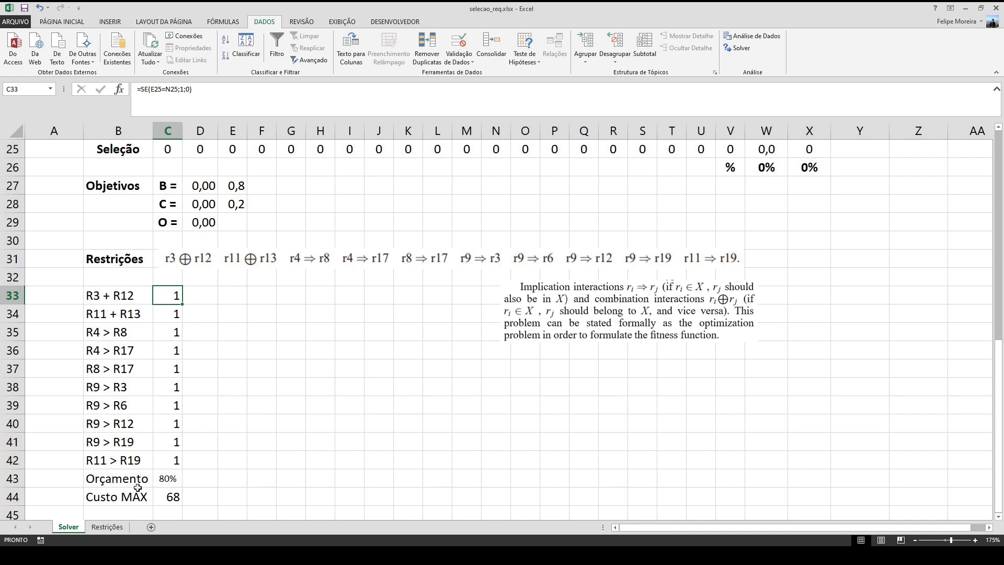
Examine the Custo TOTAL formula and the Custo MAX formula that multiplies it by the Orçamento percentage
scroll(267, 467, up, 4)
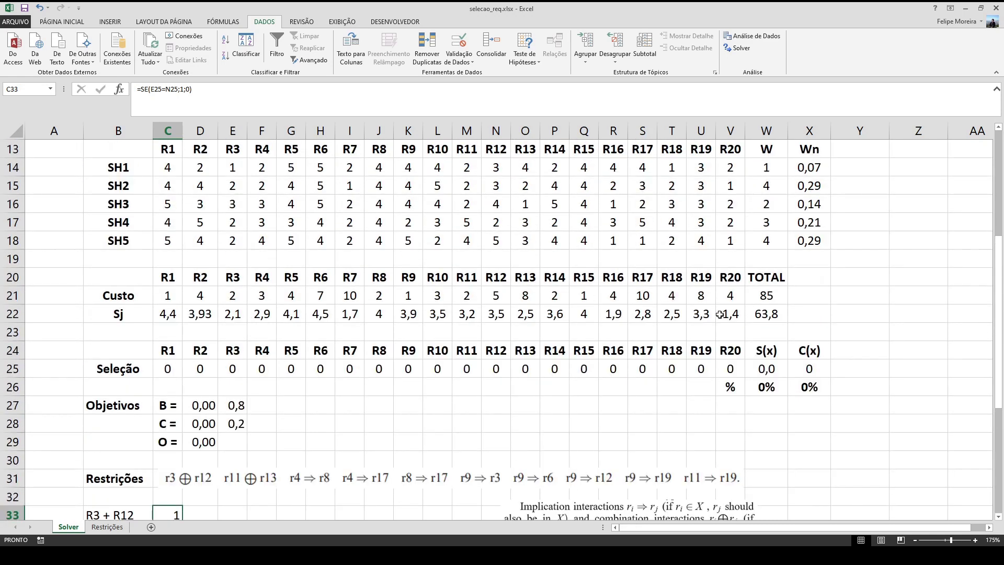
click(770, 295)
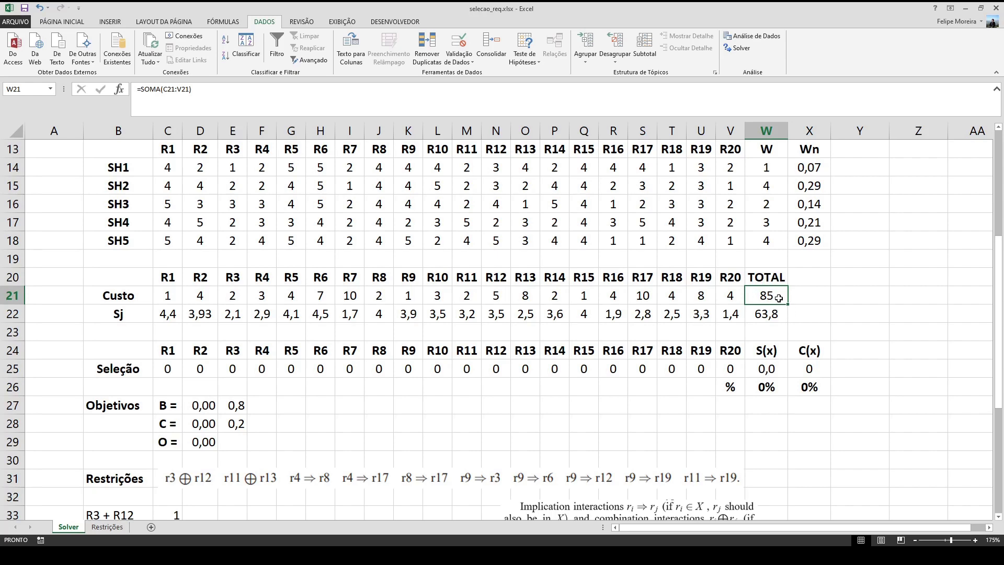
scroll(780, 267, down, 4)
scroll(232, 463, down, 1)
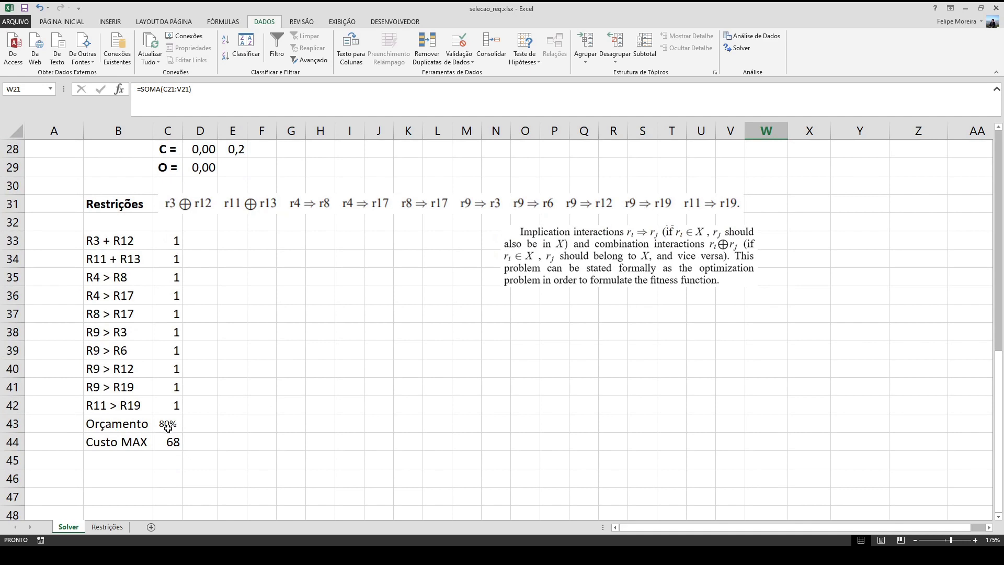
click(172, 440)
double_click(171, 439)
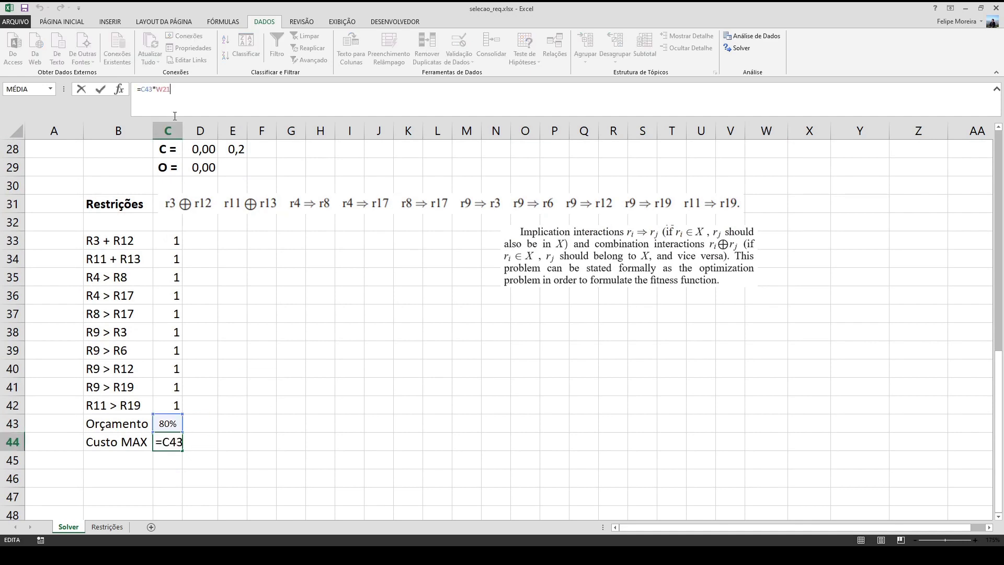
scroll(165, 424, up, 6)
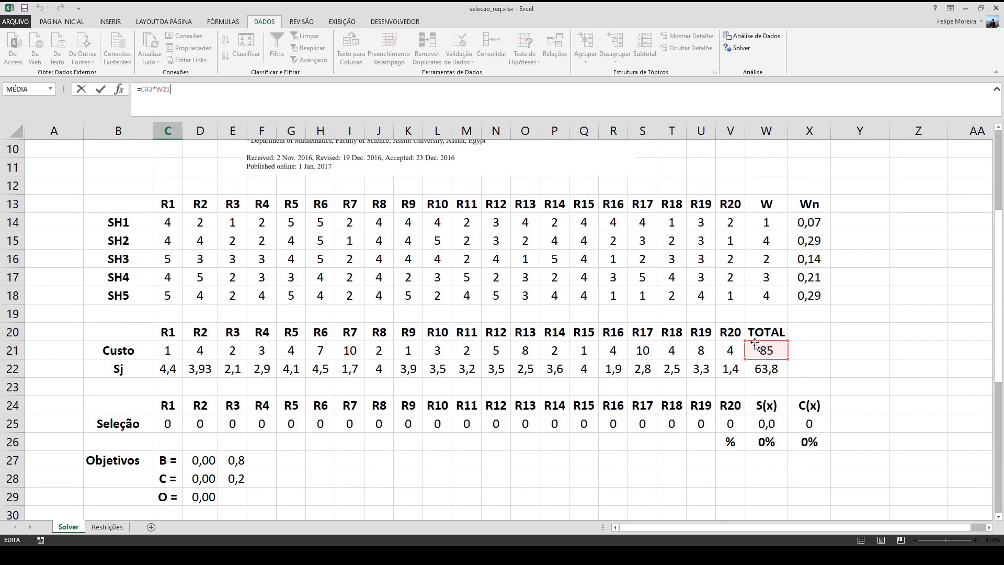
key(F4)
key(Return)
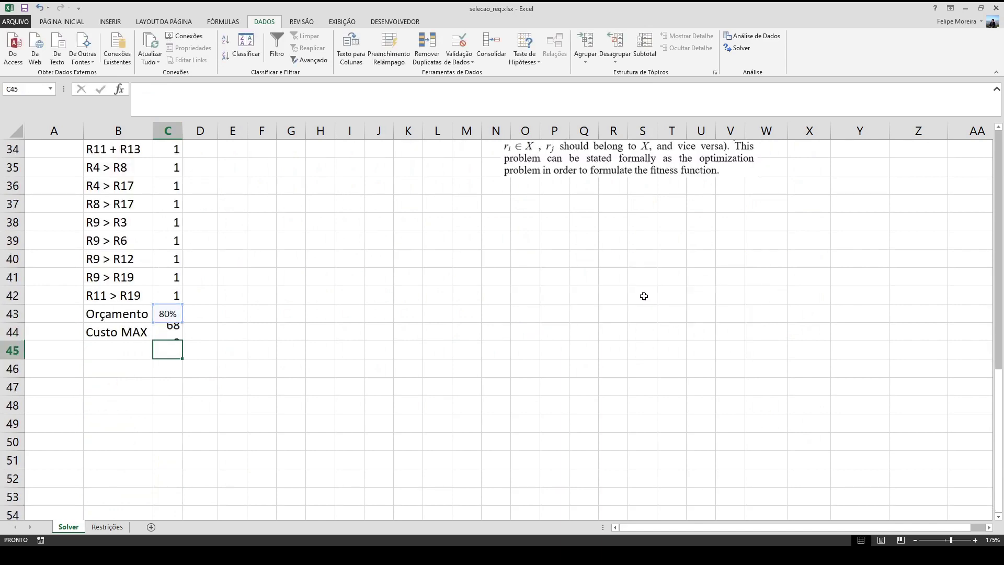
Review the Custo MAX formula and the constraint expressions beside Restrições
click(176, 330)
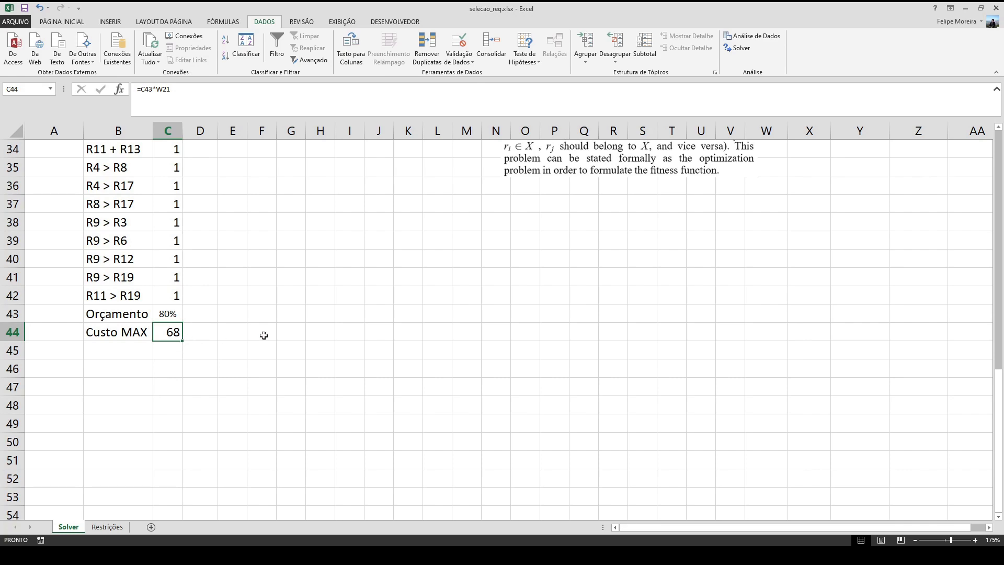
scroll(435, 316, up, 6)
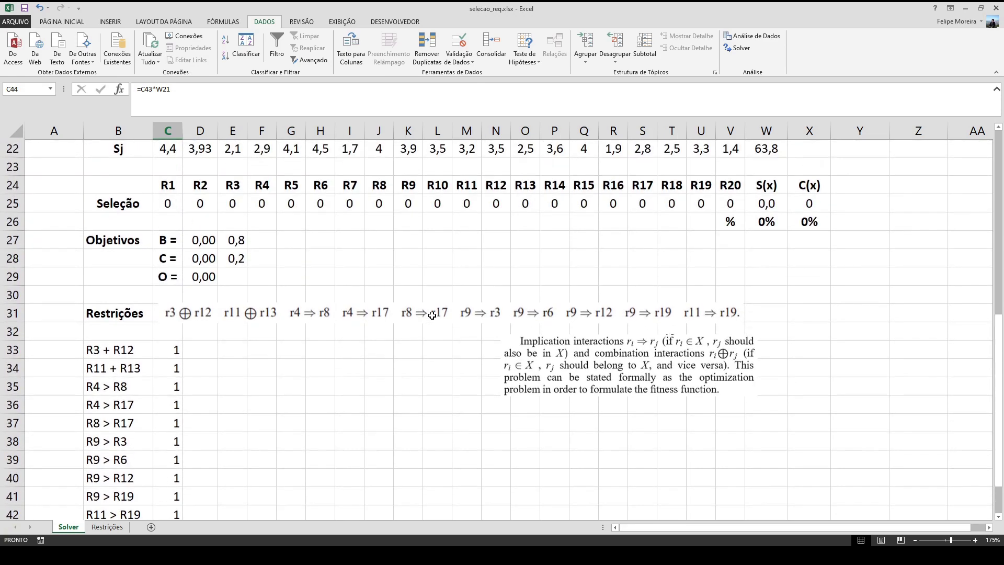
click(433, 314)
scroll(437, 316, up, 5)
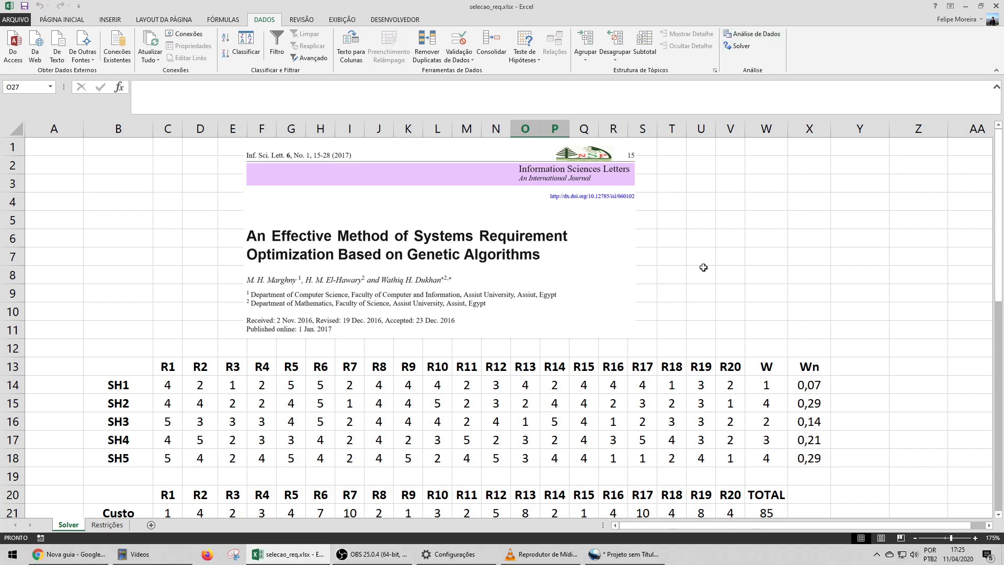
Open the Solver parameters and clear the existing objective cell and variable cells range
click(738, 52)
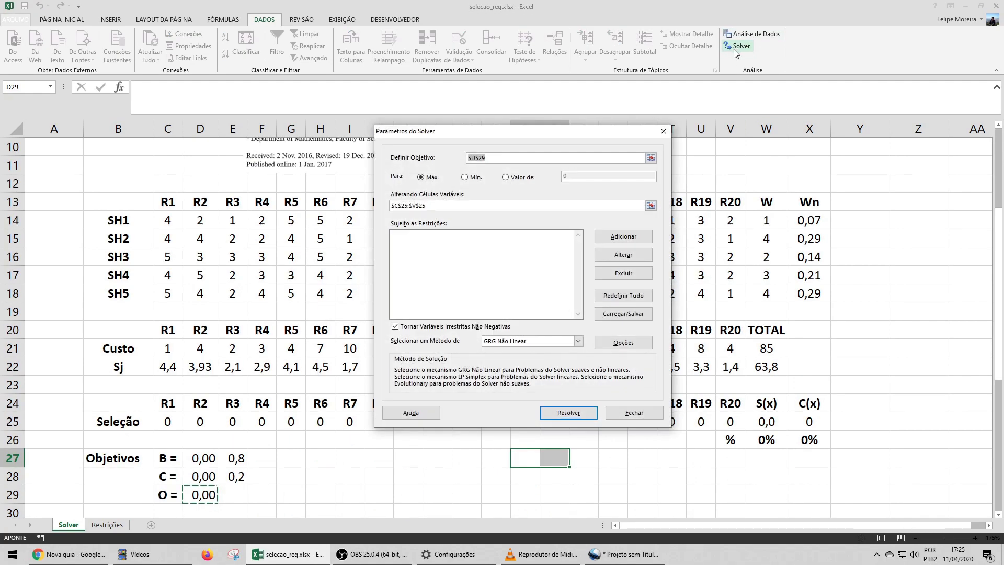
key(BackSpace)
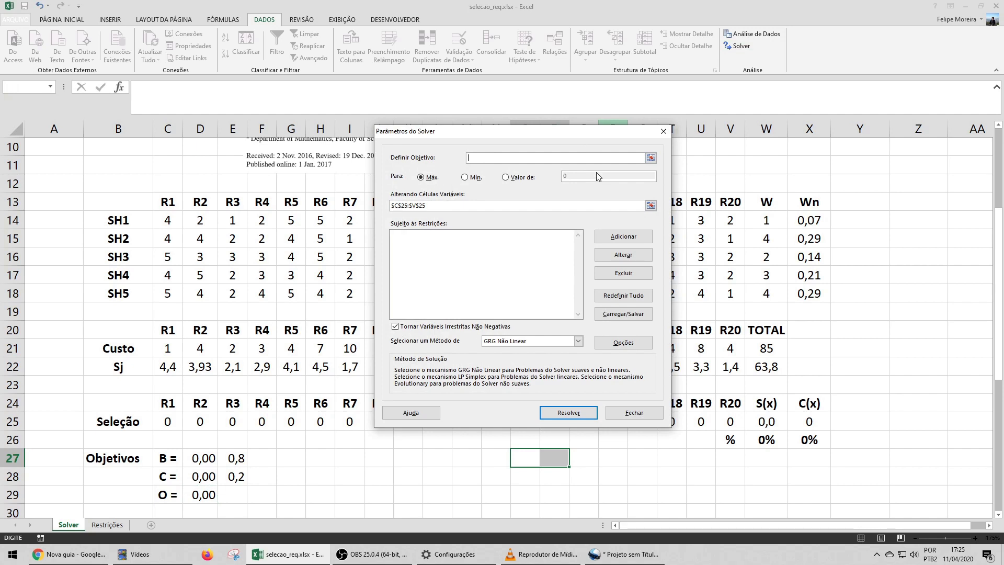
drag(638, 206, 313, 209)
key(BackSpace)
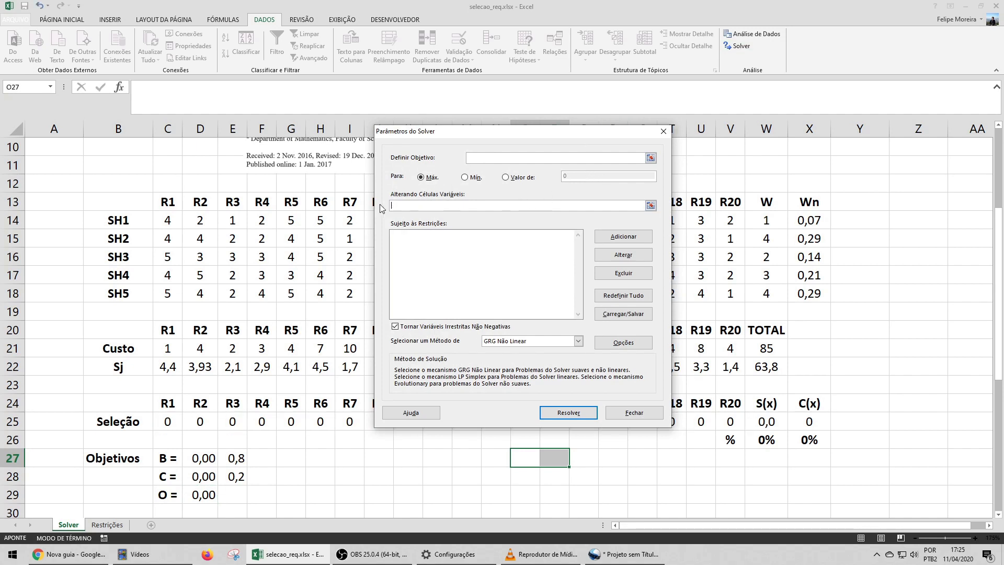
Set the Solver objective to the O value in D29 and the variable cells to the Seleção row C25:V25
click(652, 159)
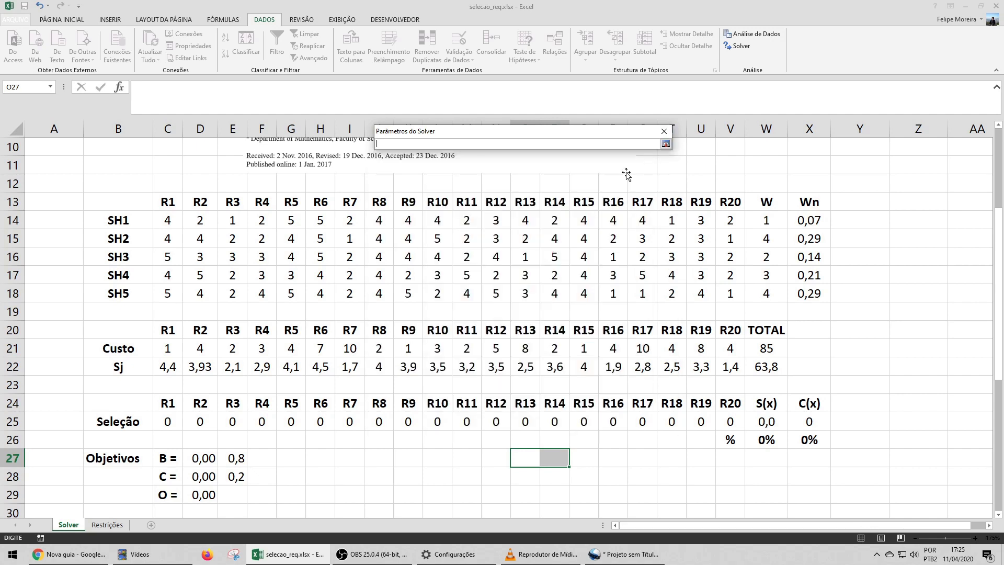
click(198, 492)
click(666, 145)
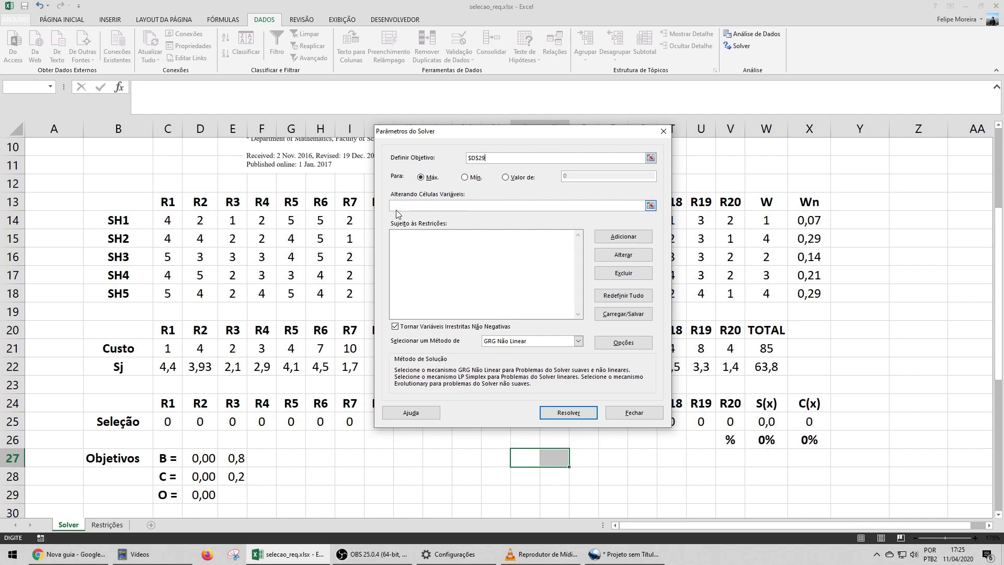
click(651, 207)
drag(167, 421, 731, 421)
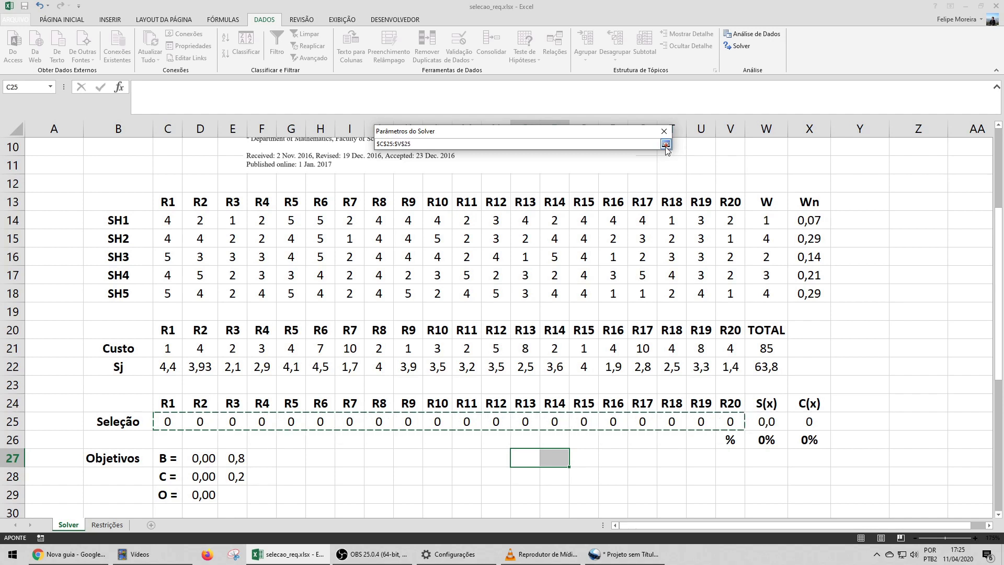
click(666, 144)
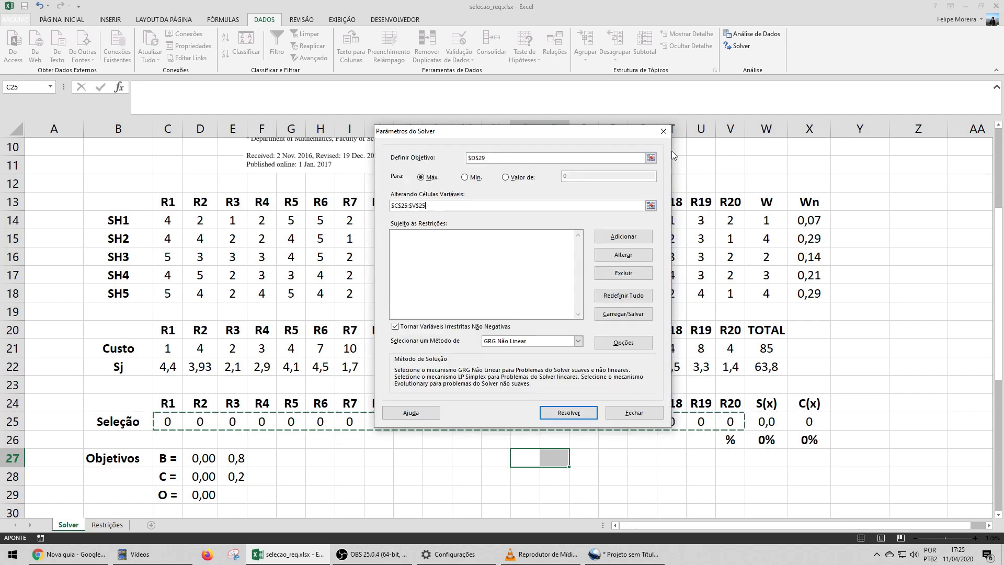
Add a Solver constraint requiring the constraint results in C33:C42 to equal 1
click(623, 236)
scroll(173, 402, down, 3)
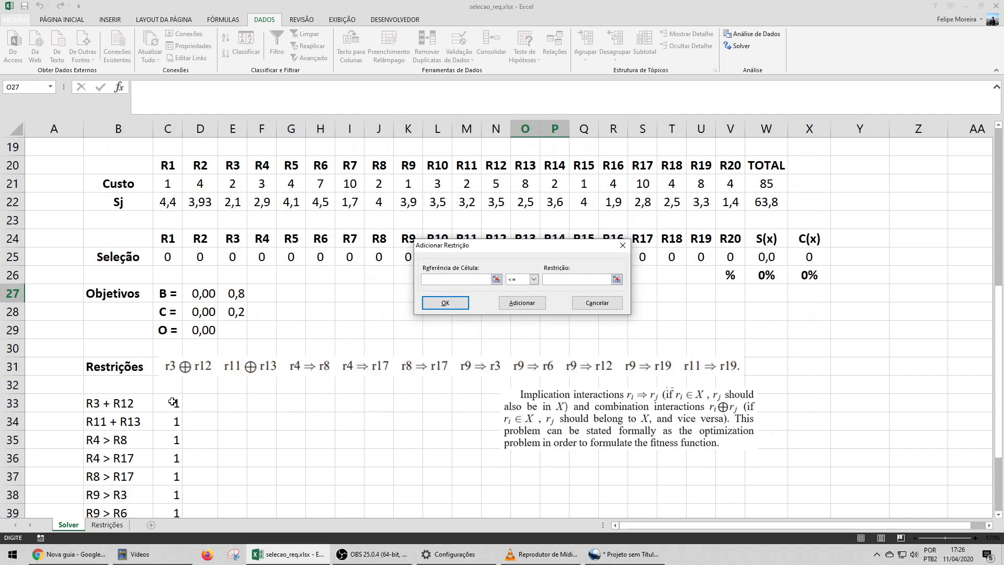
scroll(180, 408, down, 2)
drag(172, 294, 170, 458)
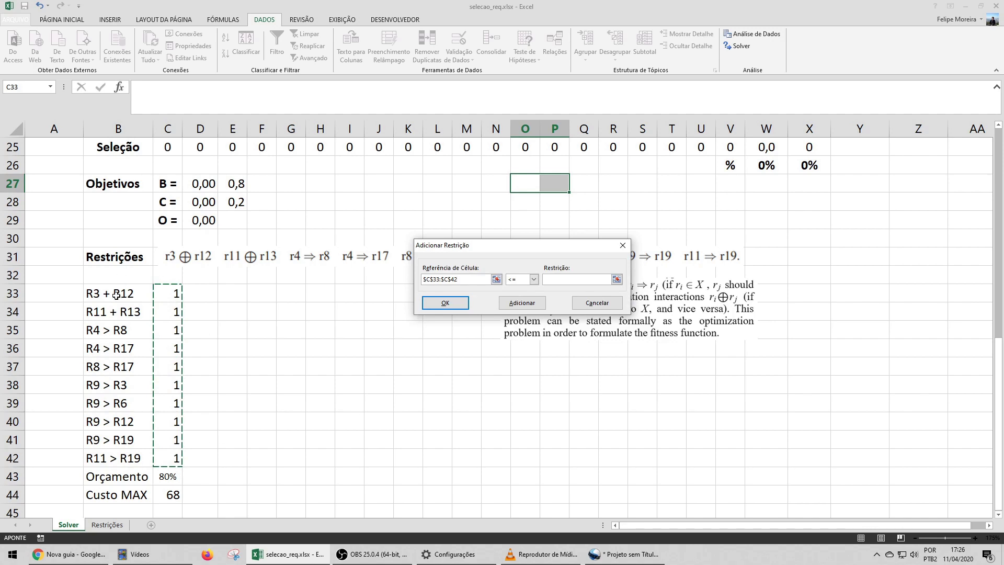
click(534, 280)
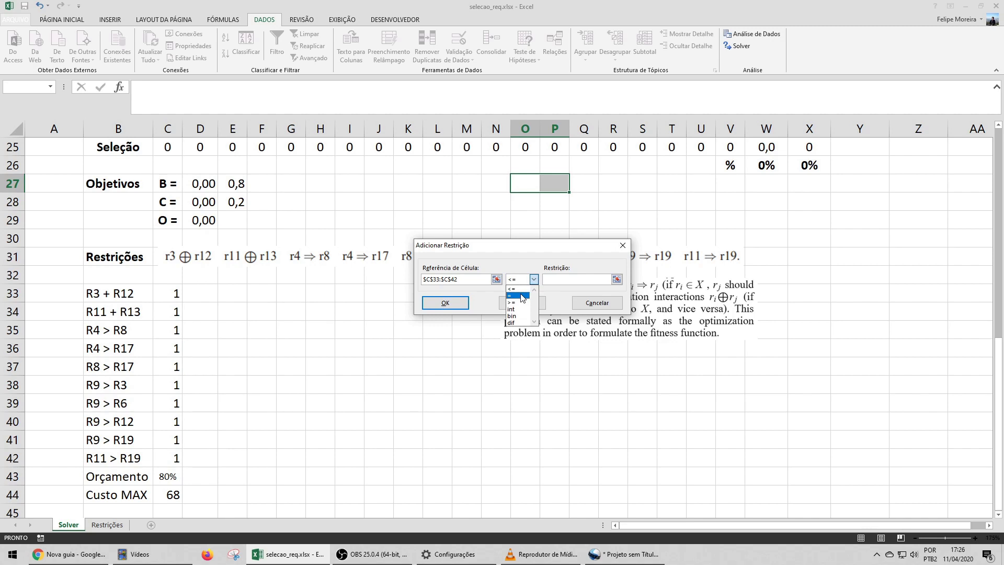
click(522, 296)
click(551, 280)
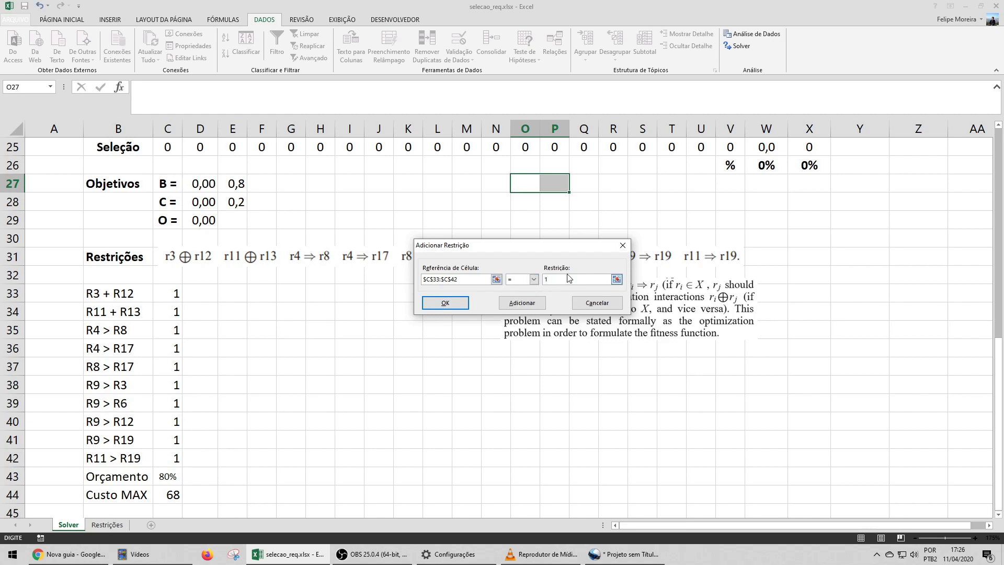
click(463, 305)
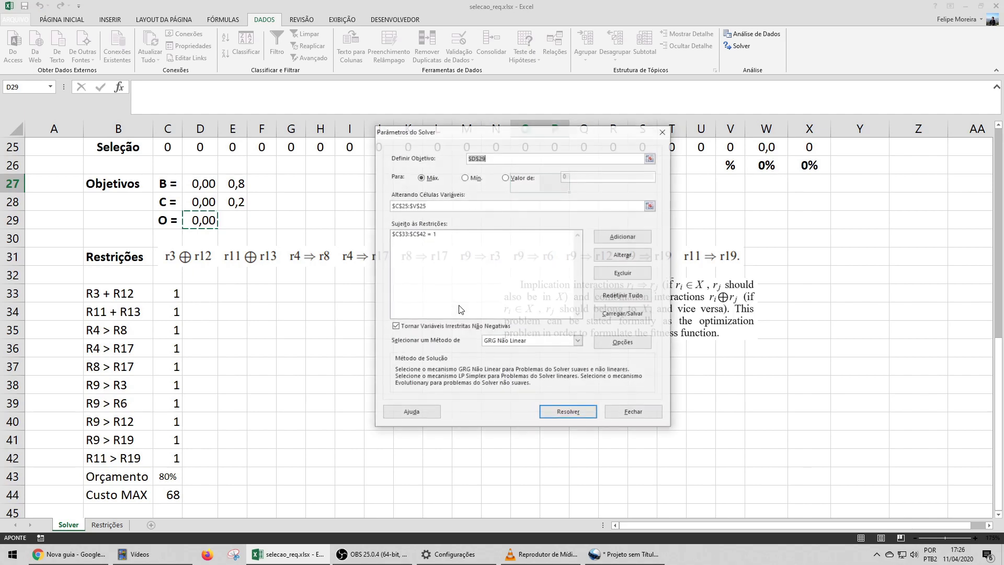
Try to add a Solver constraint relating the C(x) cost in X25 to the Custo MAX in C44
click(618, 240)
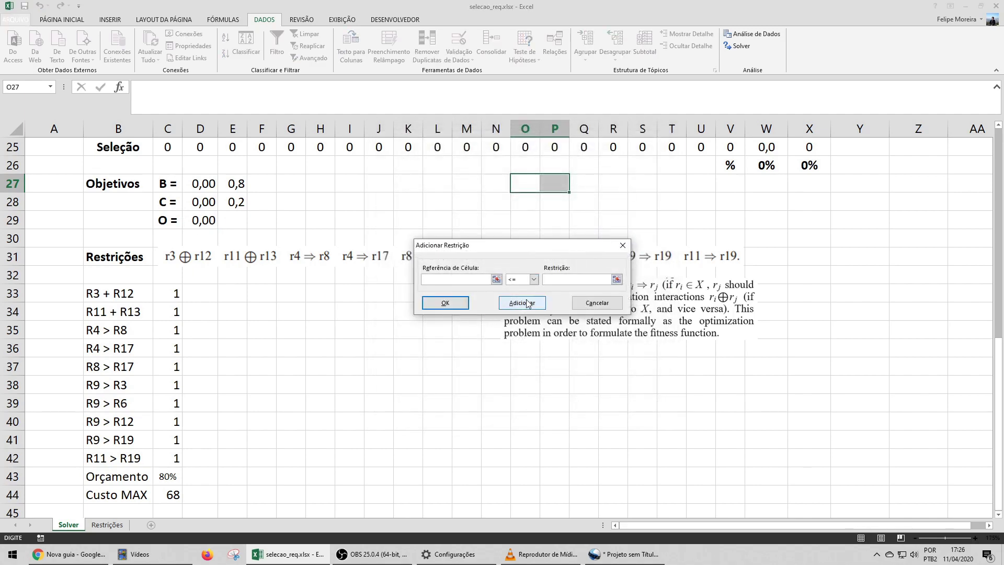
click(497, 279)
scroll(725, 246, up, 2)
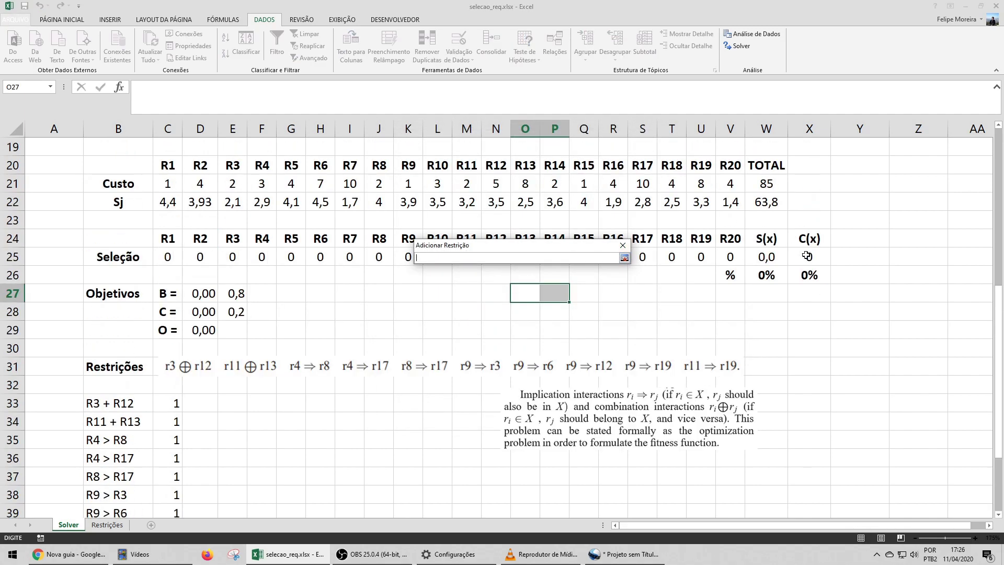
click(808, 256)
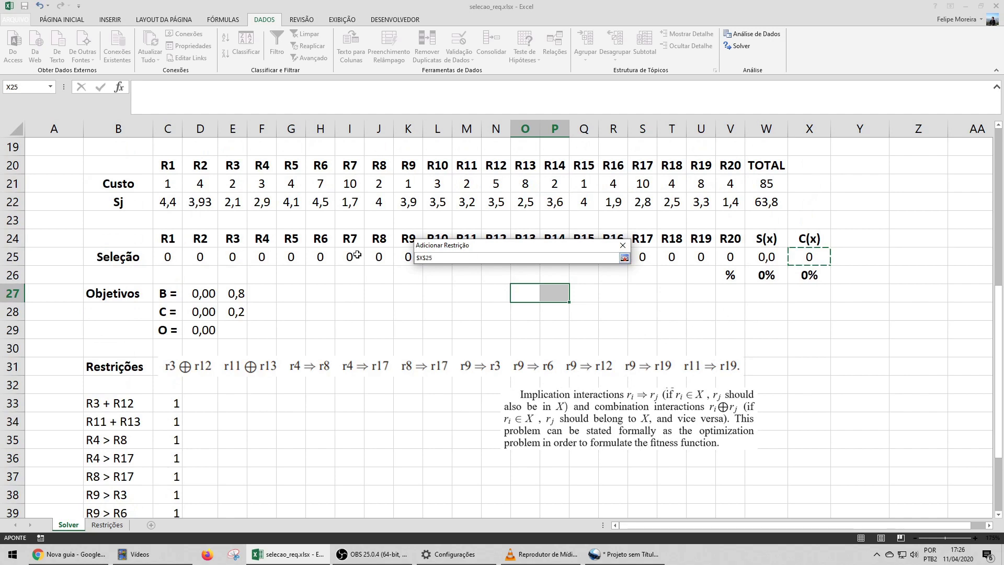
scroll(699, 316, down, 2)
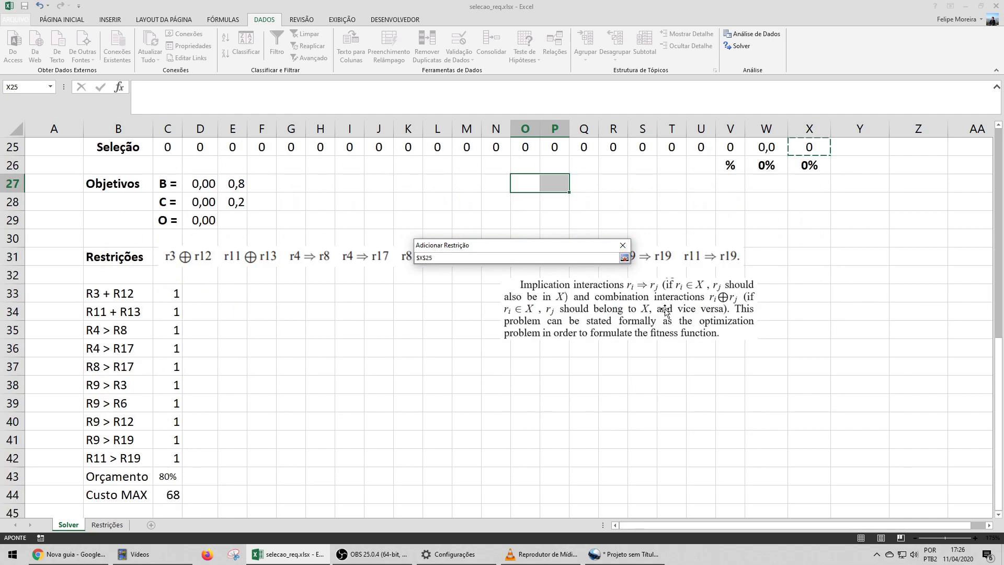
click(624, 259)
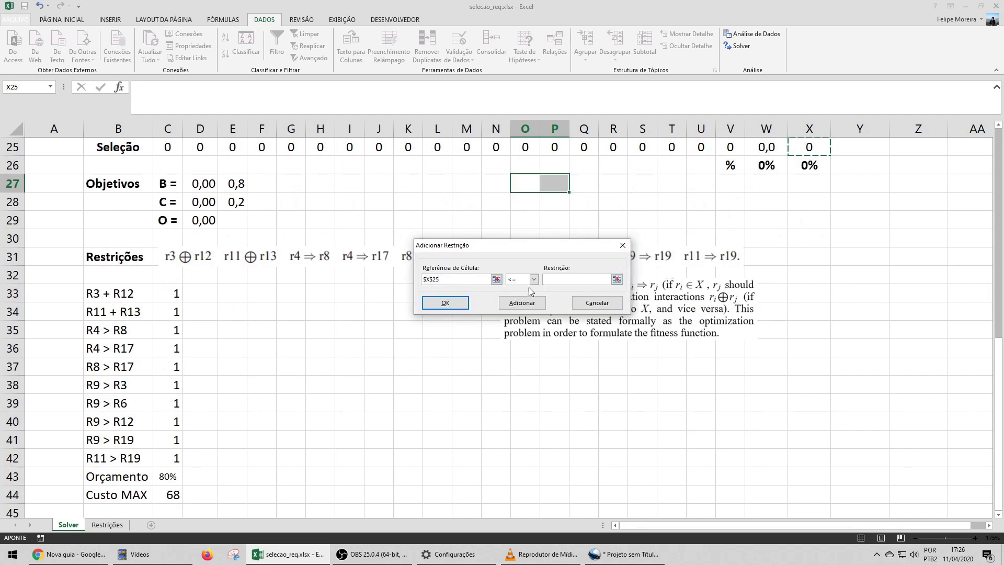
click(171, 494)
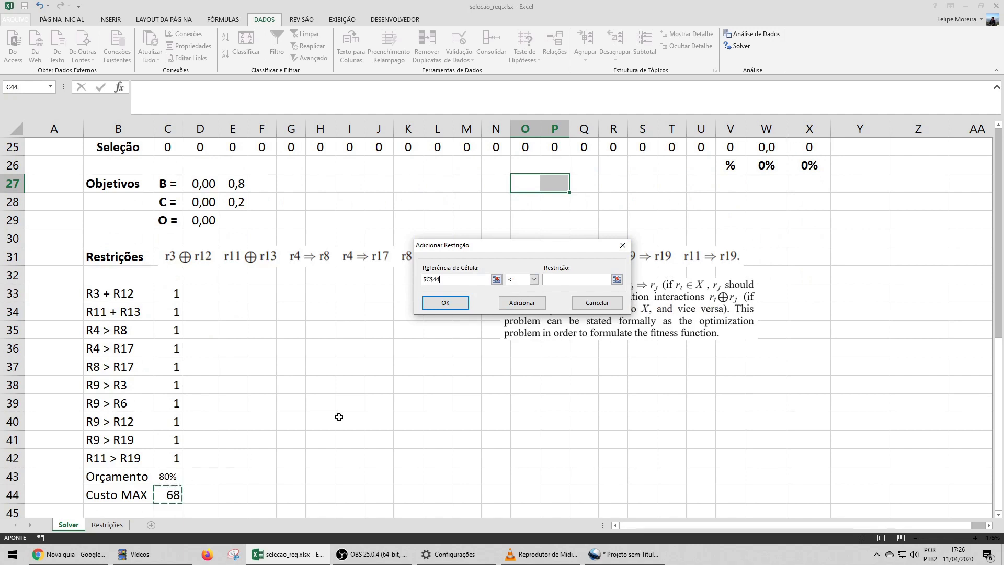
click(511, 304)
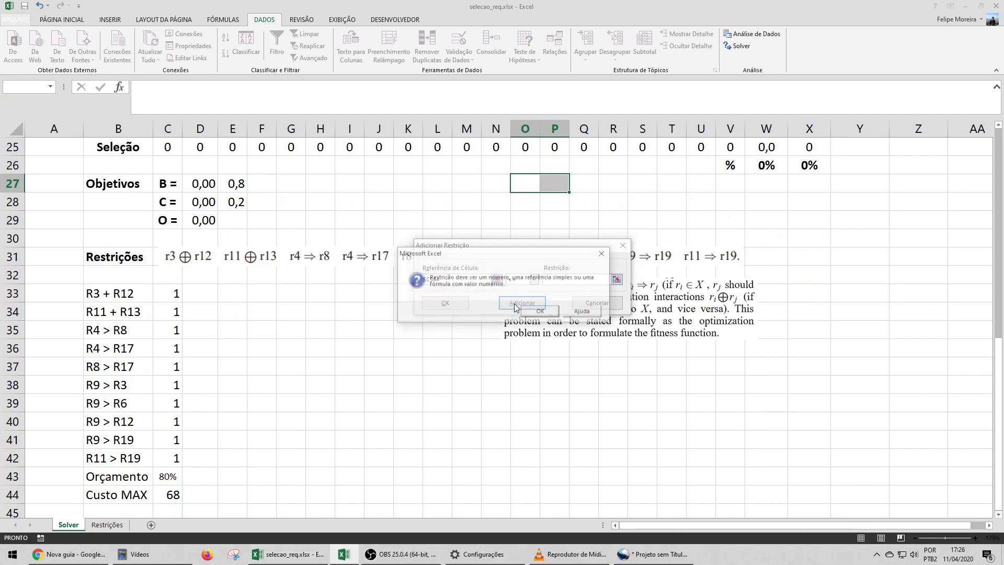
click(540, 312)
Set the limit side of the constraint to the Custo MAX cell $C$44, without a leading equals sign
click(617, 280)
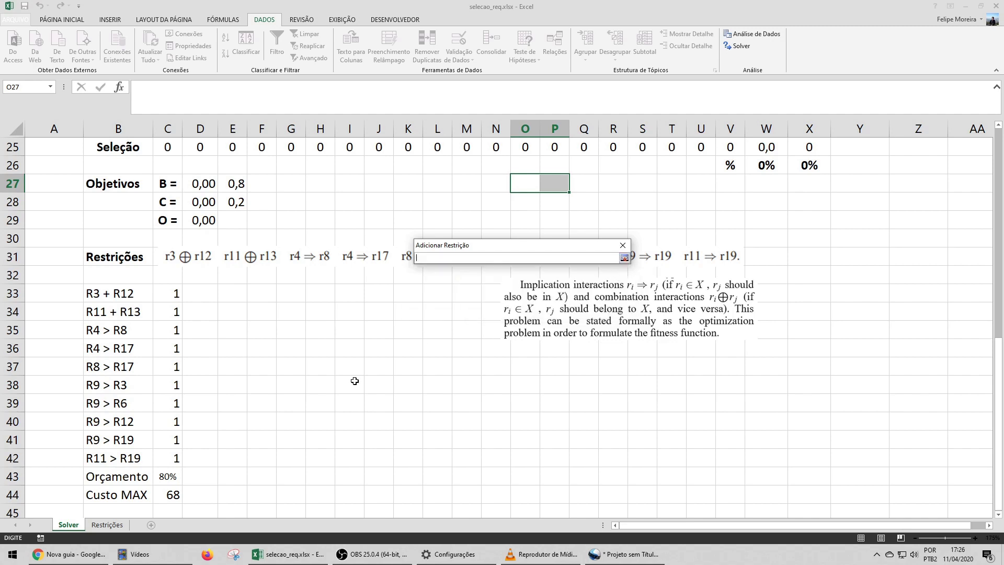
click(170, 494)
click(623, 258)
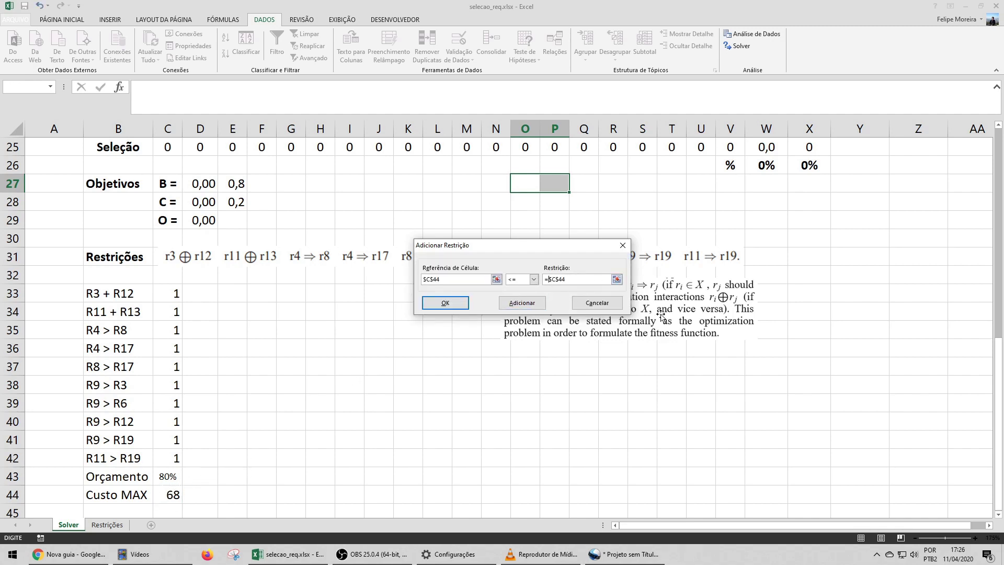
click(547, 280)
key(BackSpace)
Set the constraint's cell reference to C(x) in X25 and save it as $X$25 <= $C$44
click(497, 279)
scroll(790, 272, up, 2)
click(809, 256)
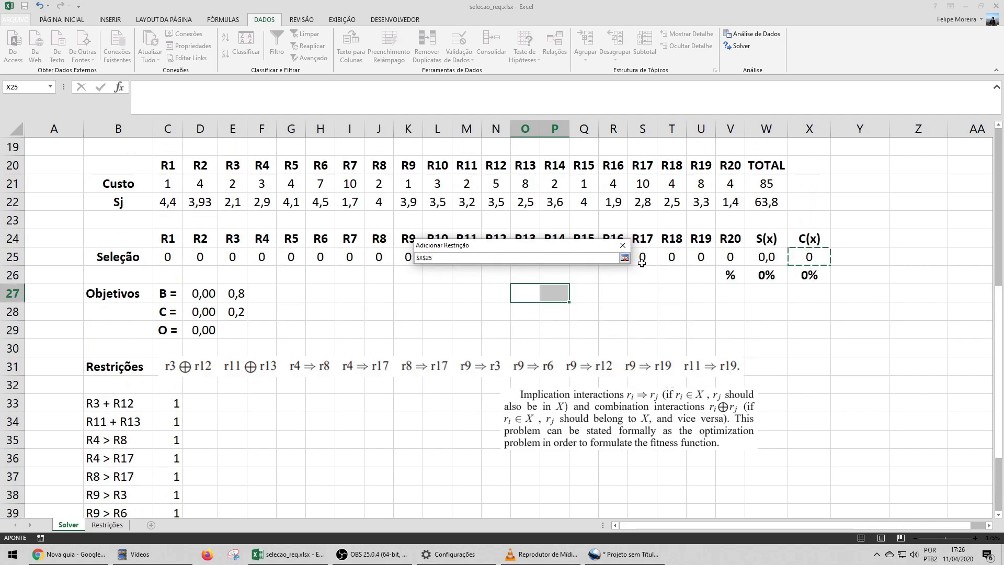
click(624, 258)
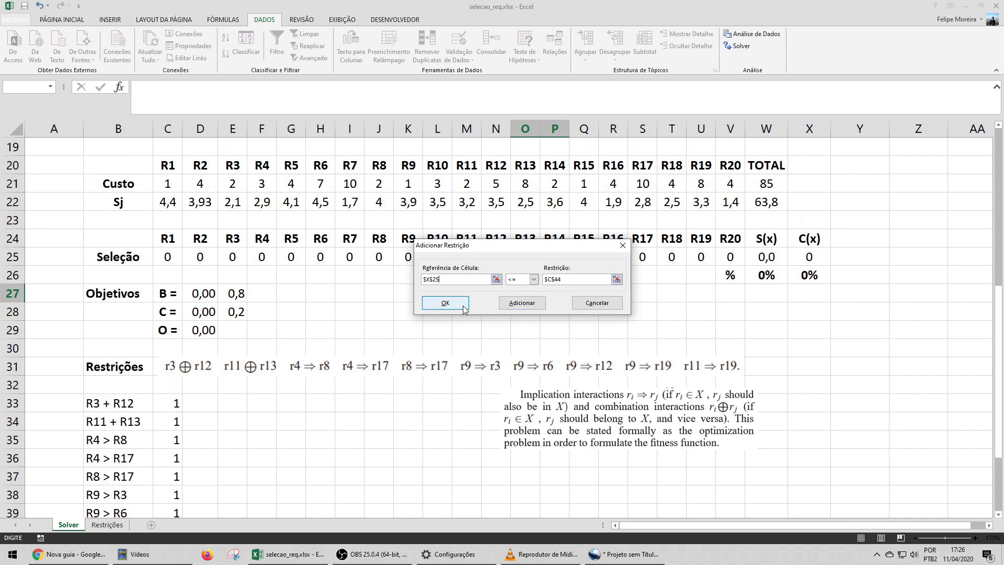
click(445, 303)
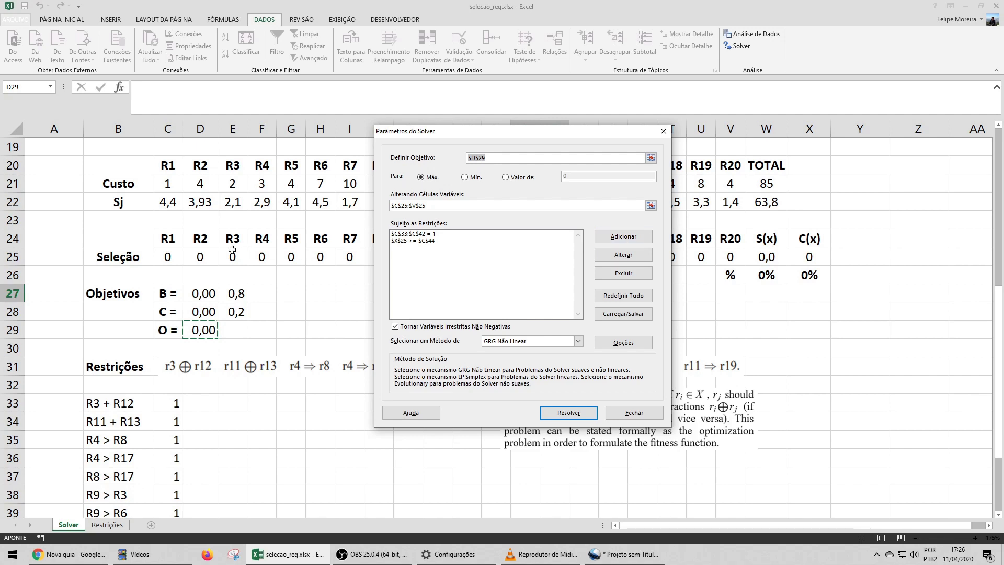
Add a Solver constraint that makes the Seleção cells C25:V25 binary
click(623, 237)
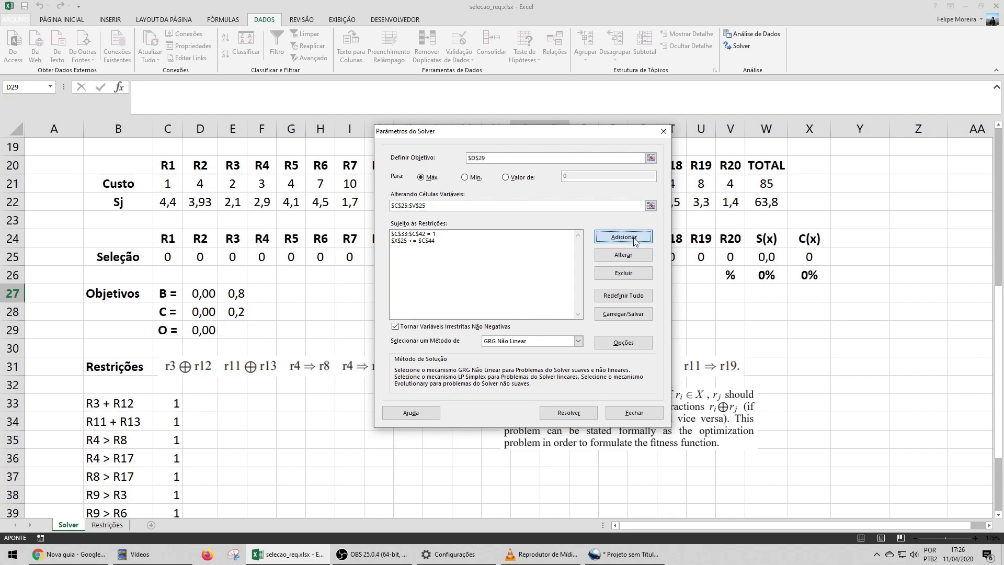
drag(168, 257, 731, 257)
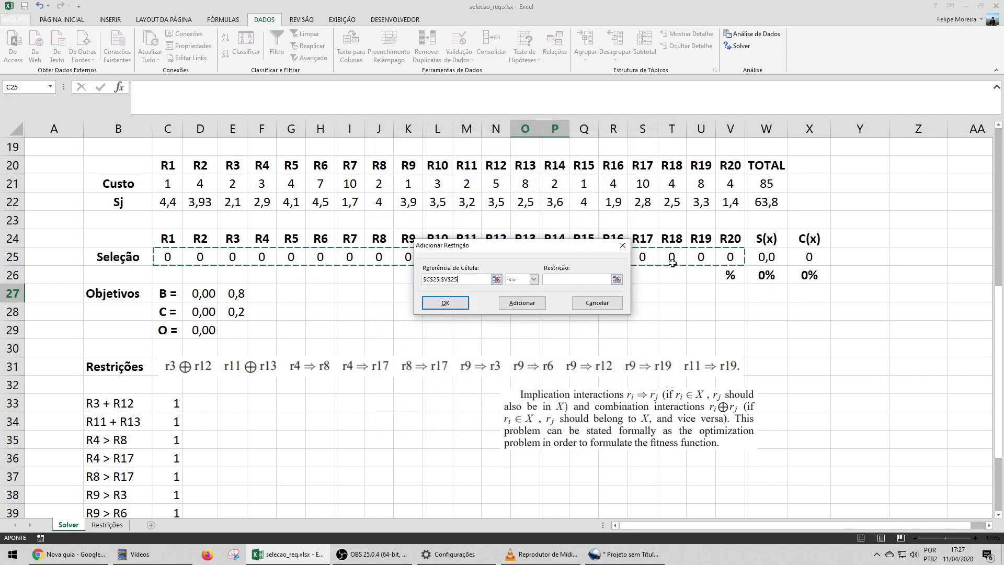
click(534, 279)
click(518, 316)
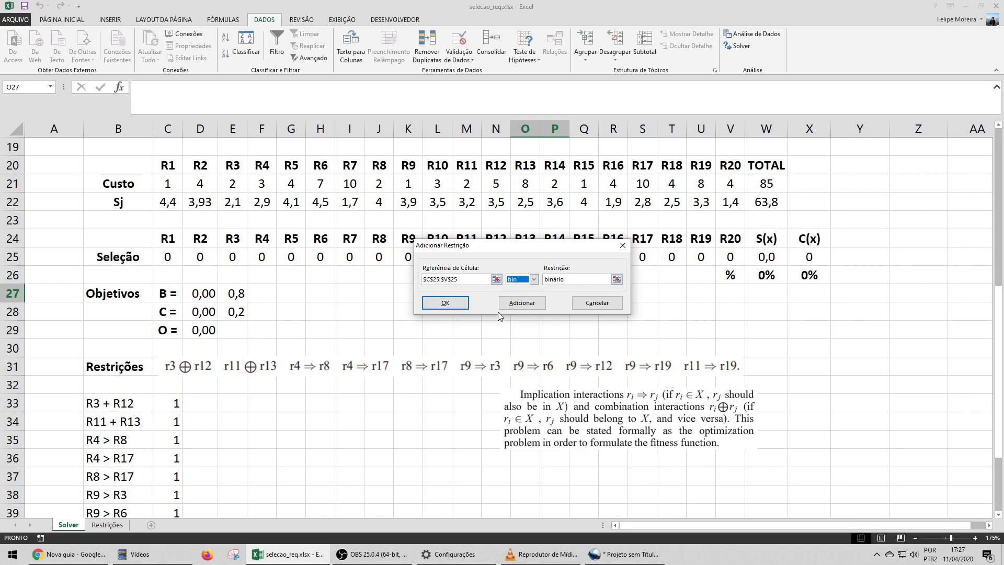
click(445, 303)
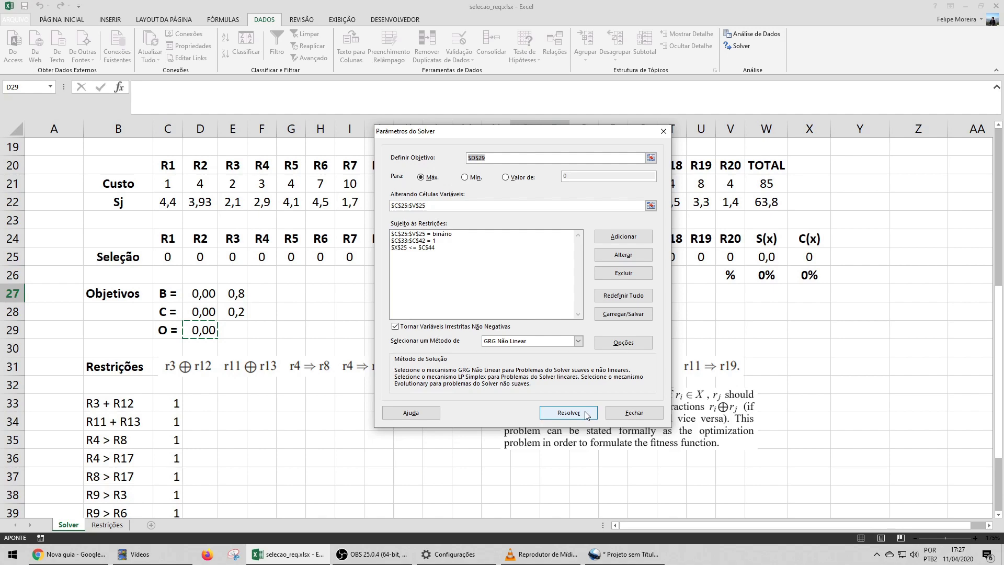
Solve the model keeping the Solver solution, and check the resulting Seleção row and S(x) percentage
click(569, 413)
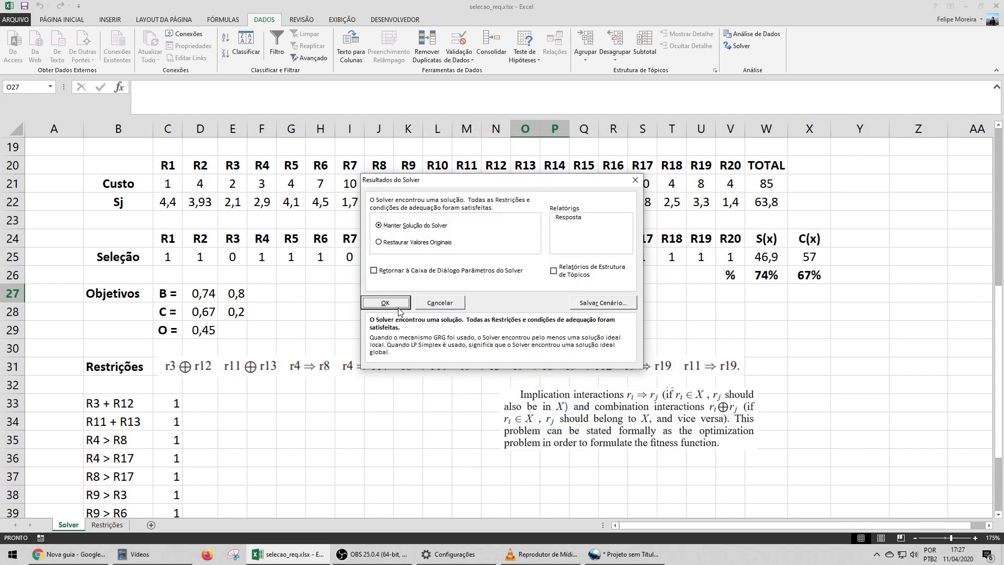
click(390, 302)
click(171, 260)
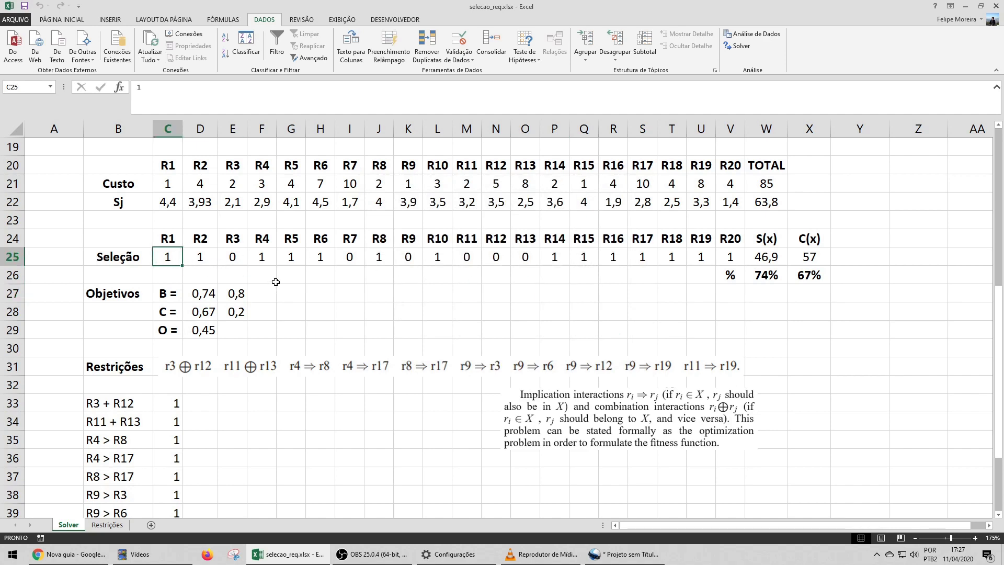
drag(170, 256, 727, 258)
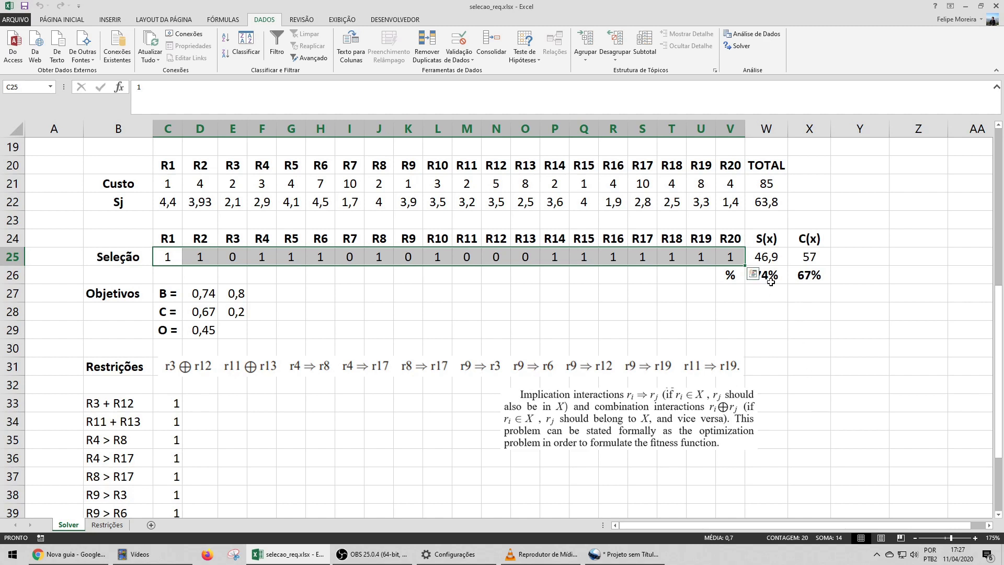
click(754, 275)
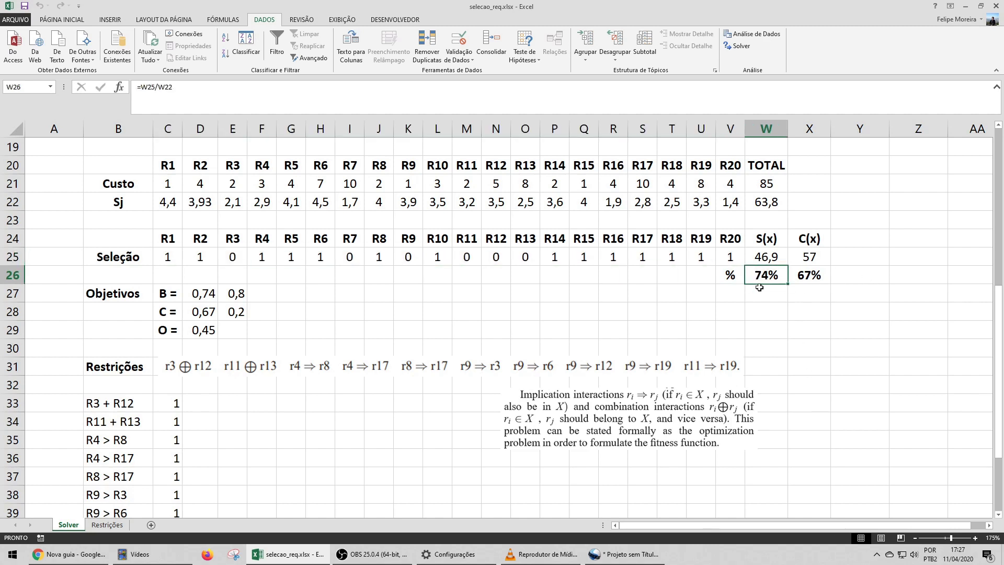
Inspect the Sj row and its total in W22, then the C(x) cost in X25 and its percentage in X26
click(782, 201)
drag(163, 202, 735, 201)
click(771, 198)
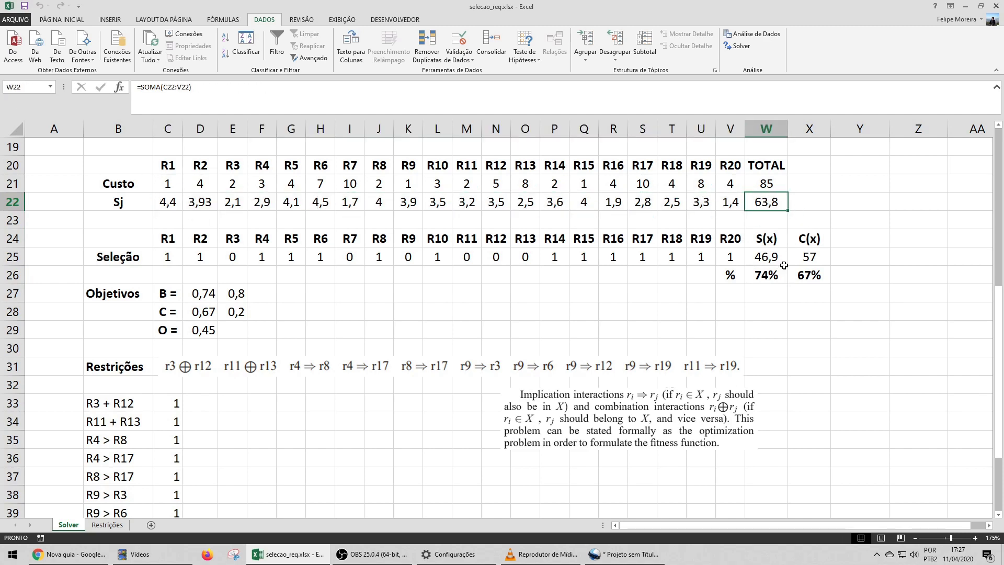
click(799, 254)
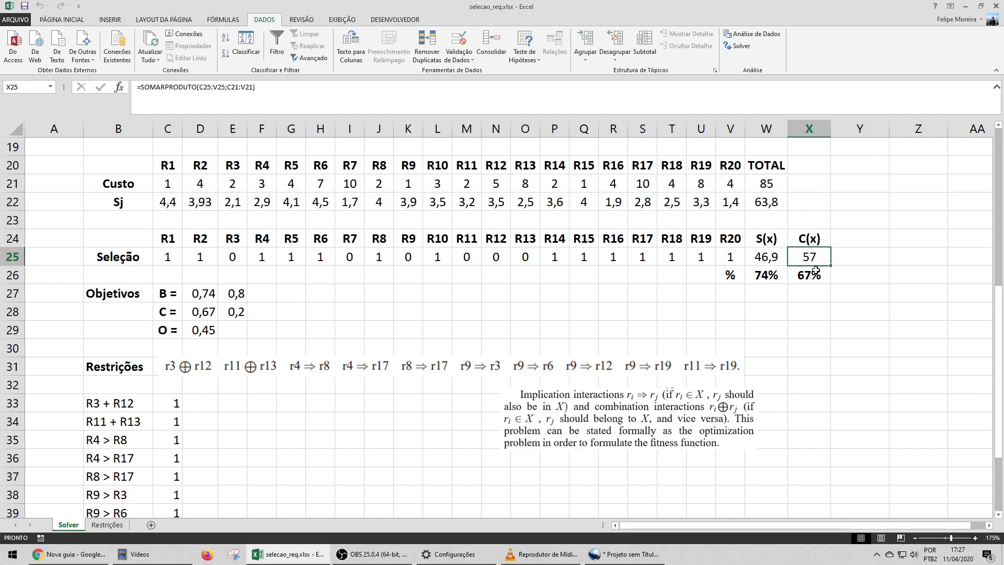
click(811, 277)
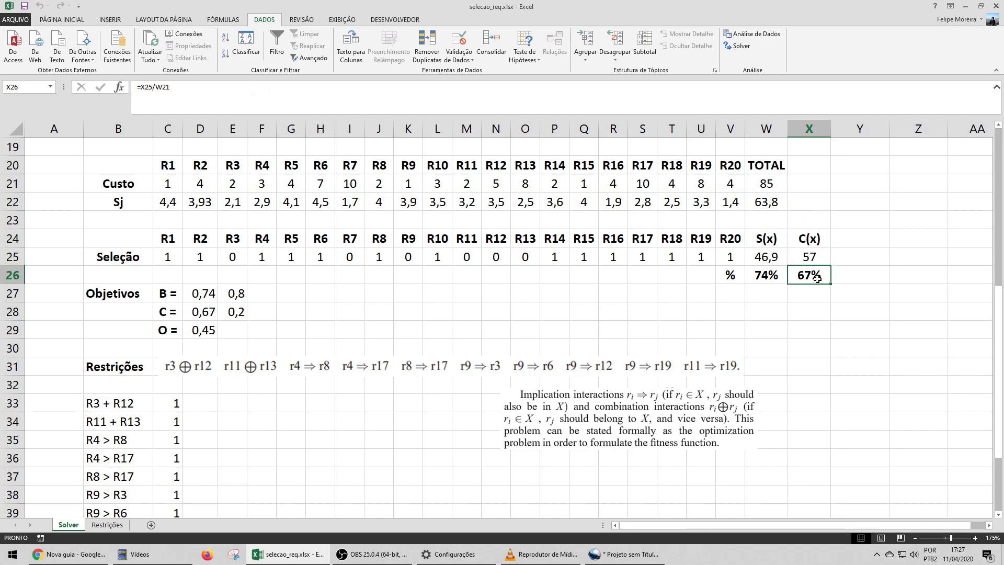
Review the constraint results, Orçamento and Custo MAX against the stakeholder ratings, costs and Seleção cells C25:V25
scroll(821, 270, down, 1)
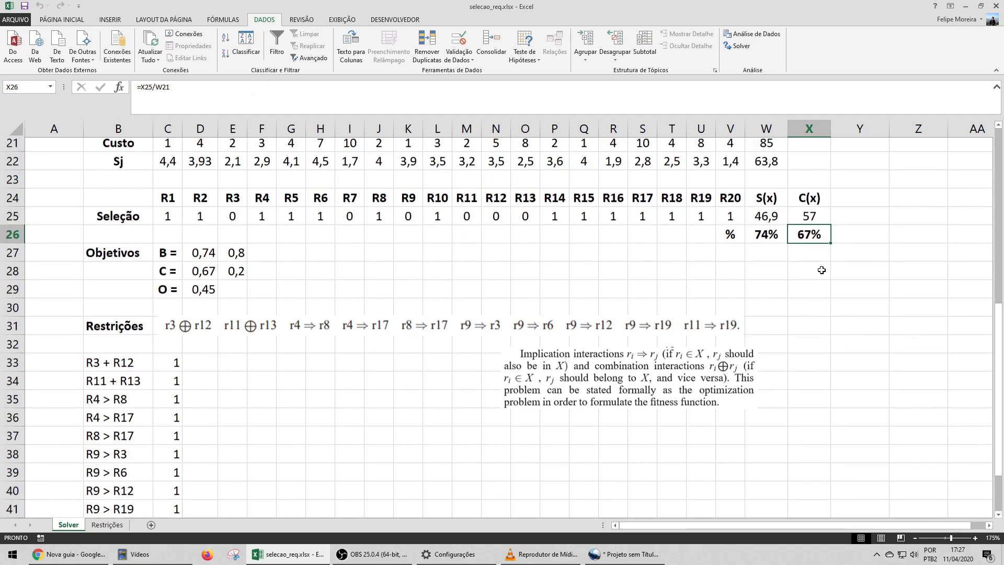
scroll(821, 270, down, 2)
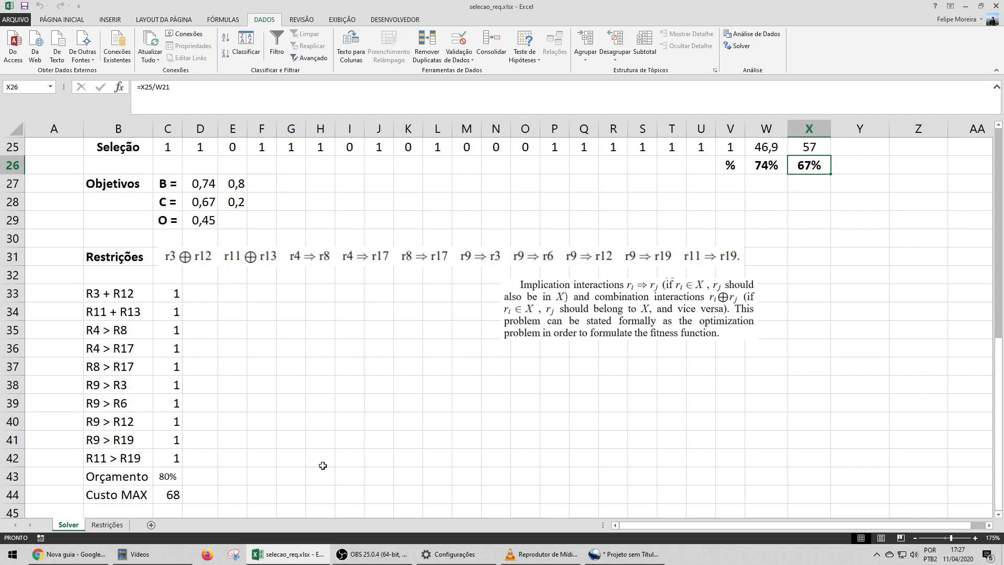
scroll(323, 465, up, 5)
scroll(325, 465, down, 2)
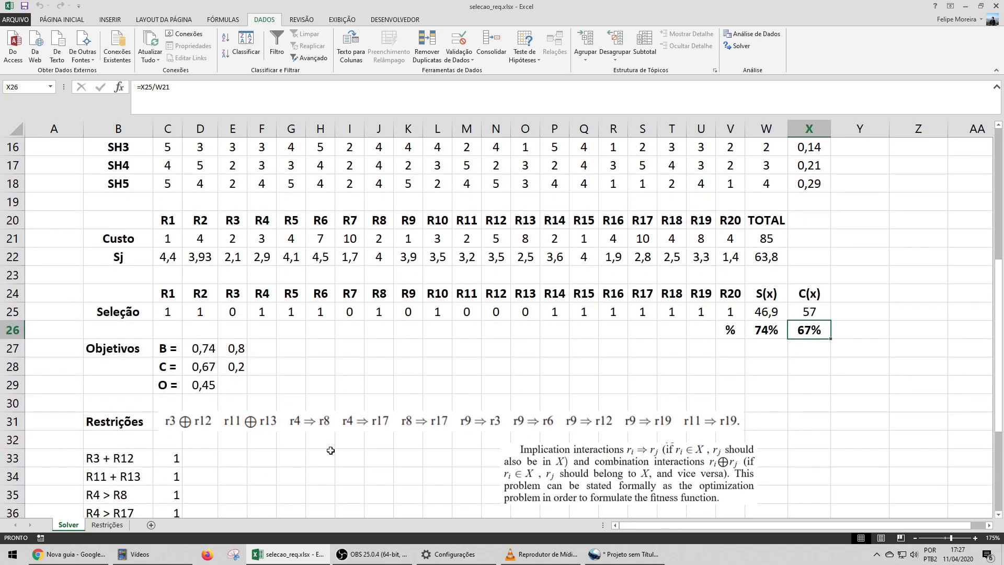
scroll(332, 447, up, 2)
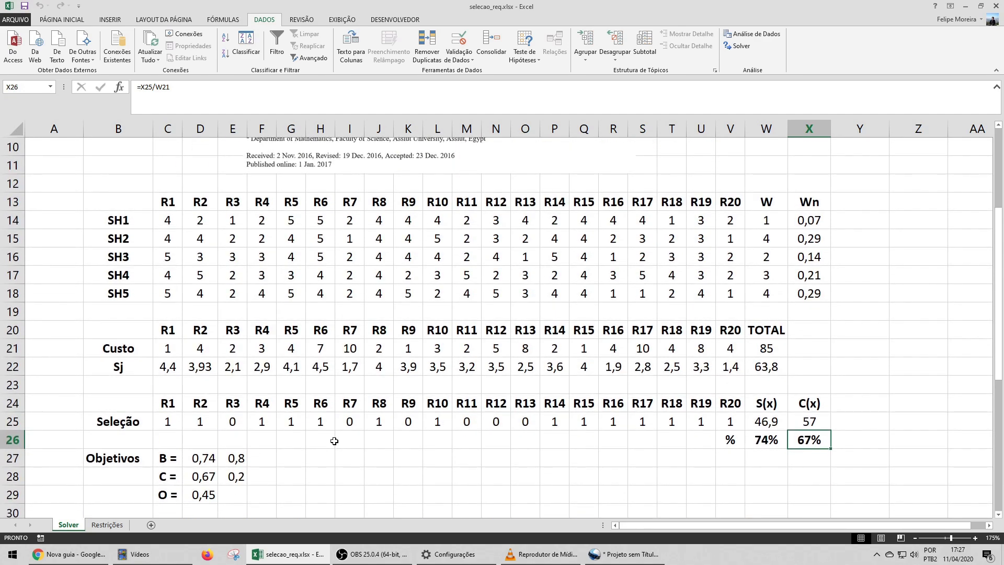
scroll(429, 450, down, 3)
scroll(572, 359, down, 4)
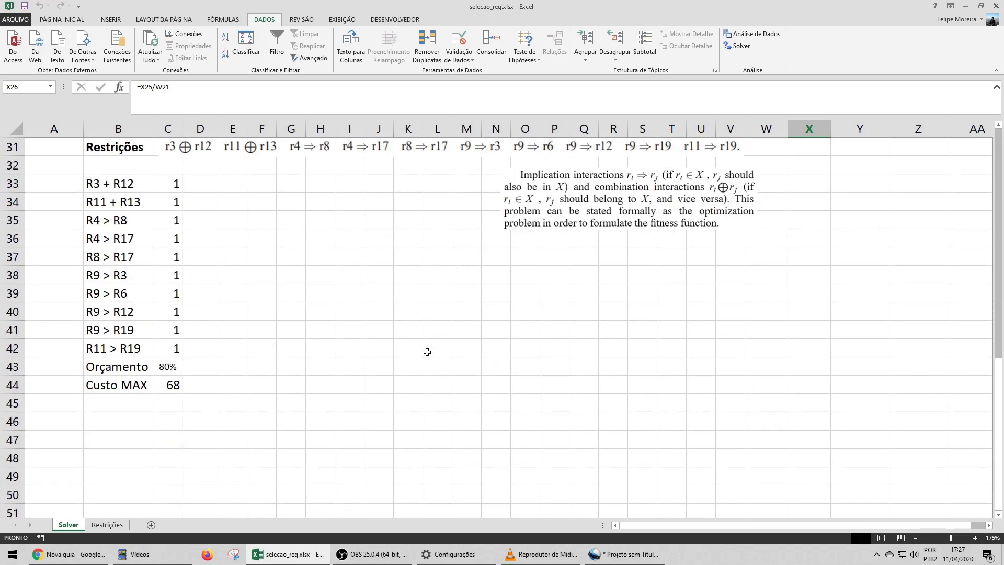
scroll(427, 352, up, 3)
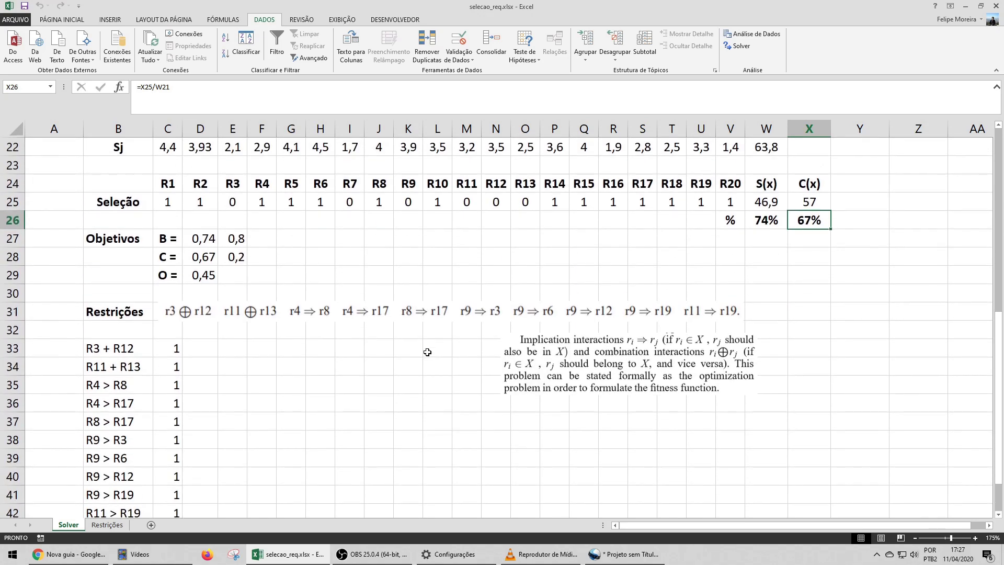
scroll(427, 352, up, 2)
scroll(275, 362, down, 1)
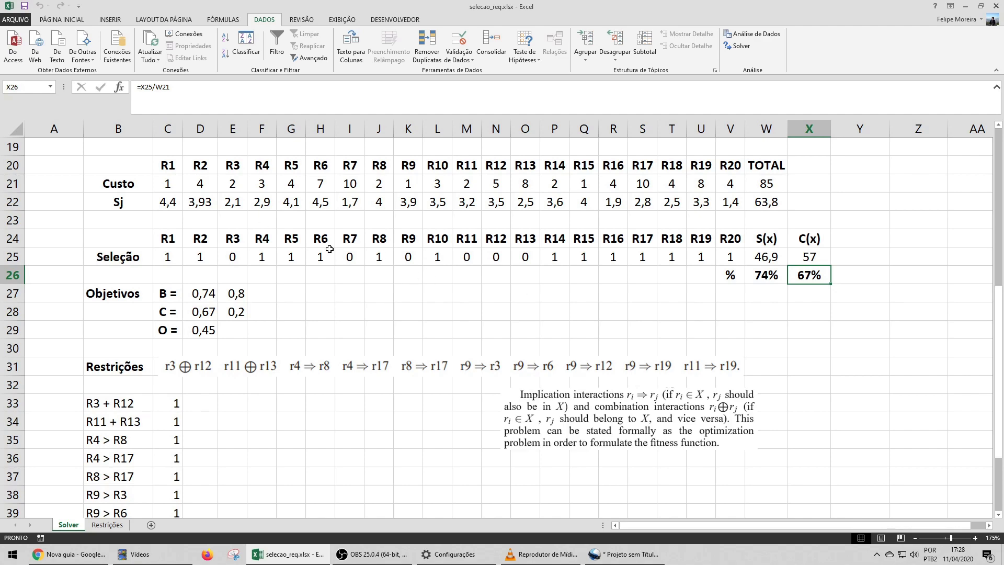
drag(176, 260, 724, 260)
scroll(808, 344, up, 6)
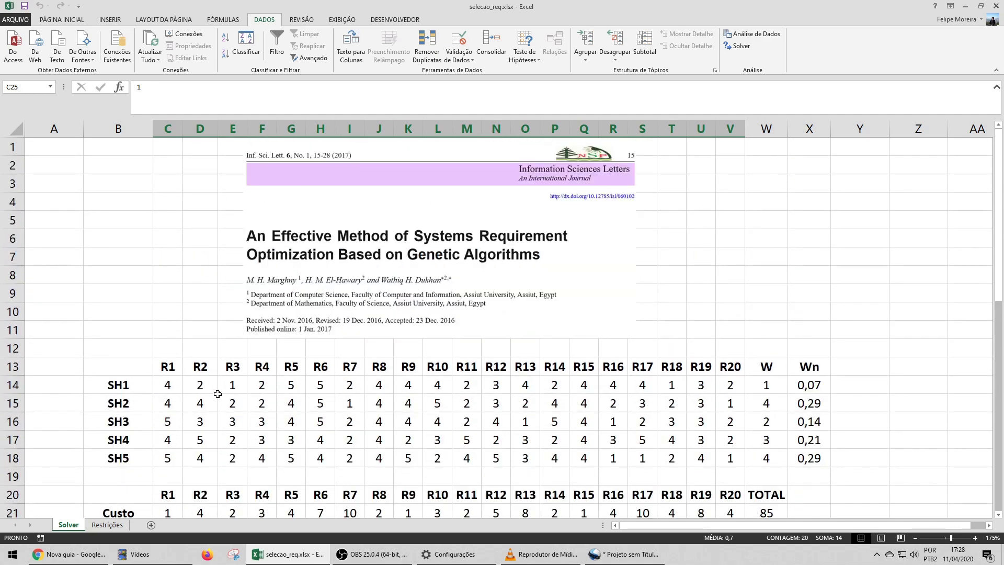
On the Restrições sheet, examine the r3 ⊕ r12 truth table, focusing on the rows where R3 and R12 are equal
click(107, 526)
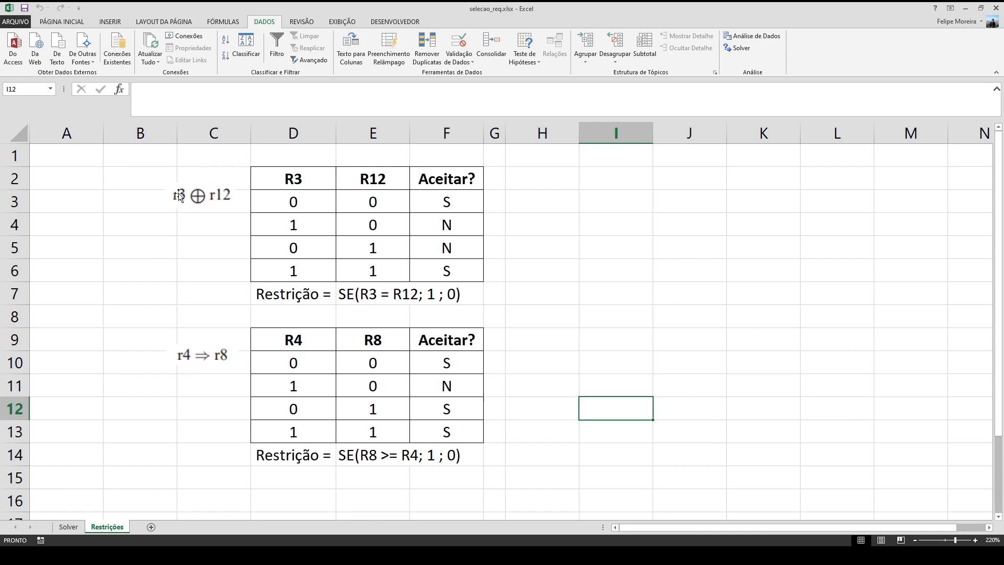
click(307, 200)
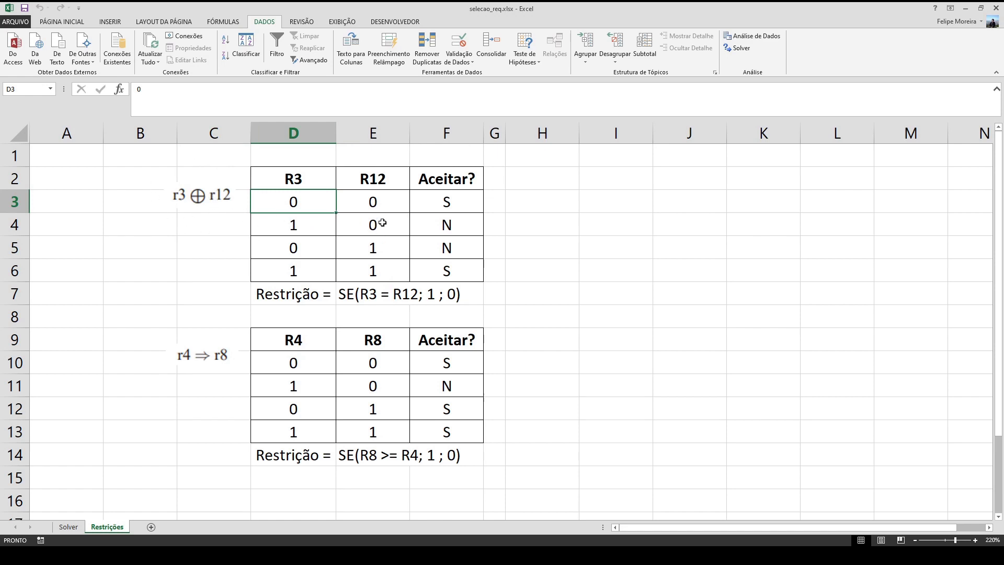
drag(324, 204, 361, 203)
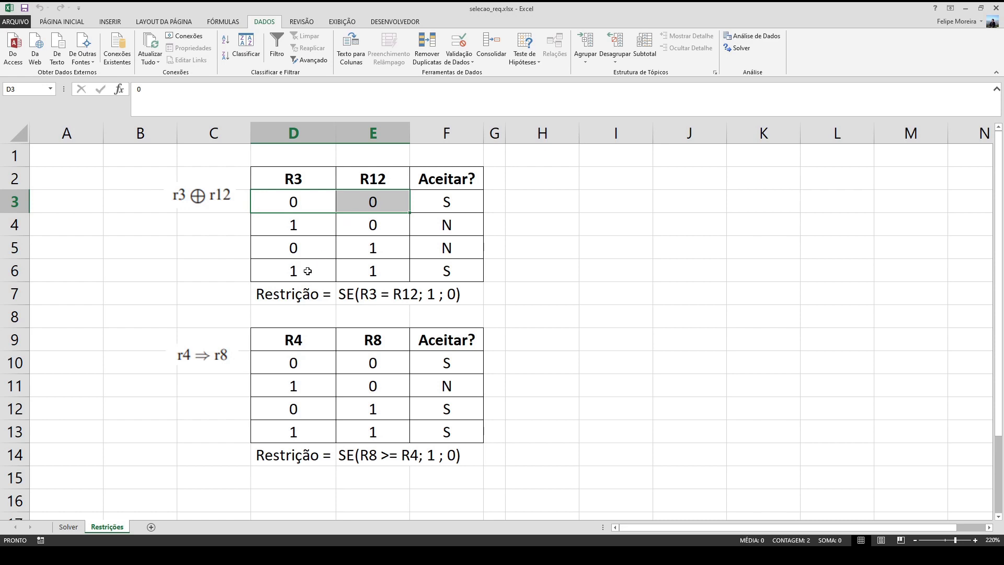
drag(308, 272, 371, 272)
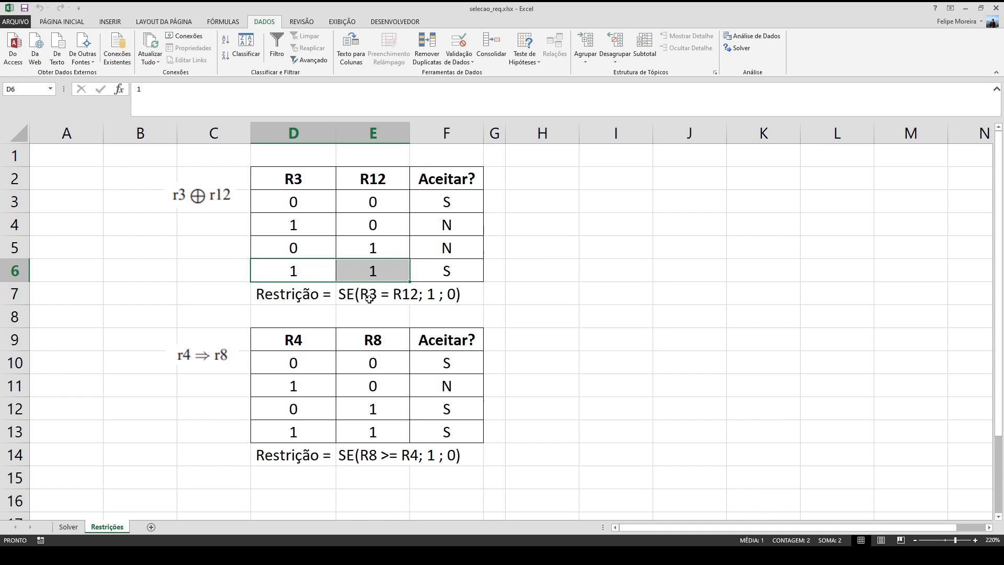
key(Right)
key(Right)
key(Right)
key(Right)
key(Down)
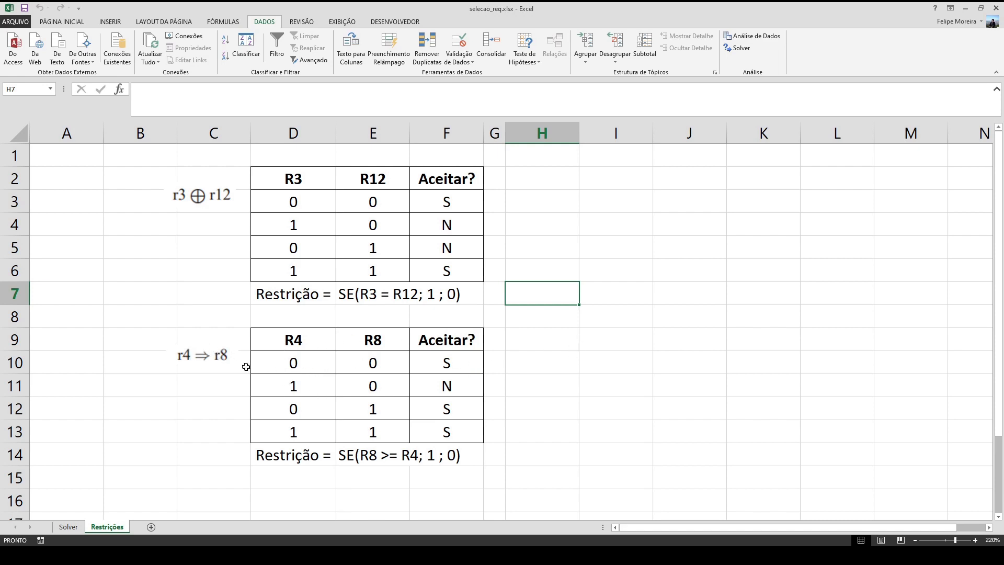
Examine the r4 ⇒ r8 truth table, focusing on the case with R4 = 1 and R8 = 0 and the Aceitar? column
drag(281, 387, 317, 378)
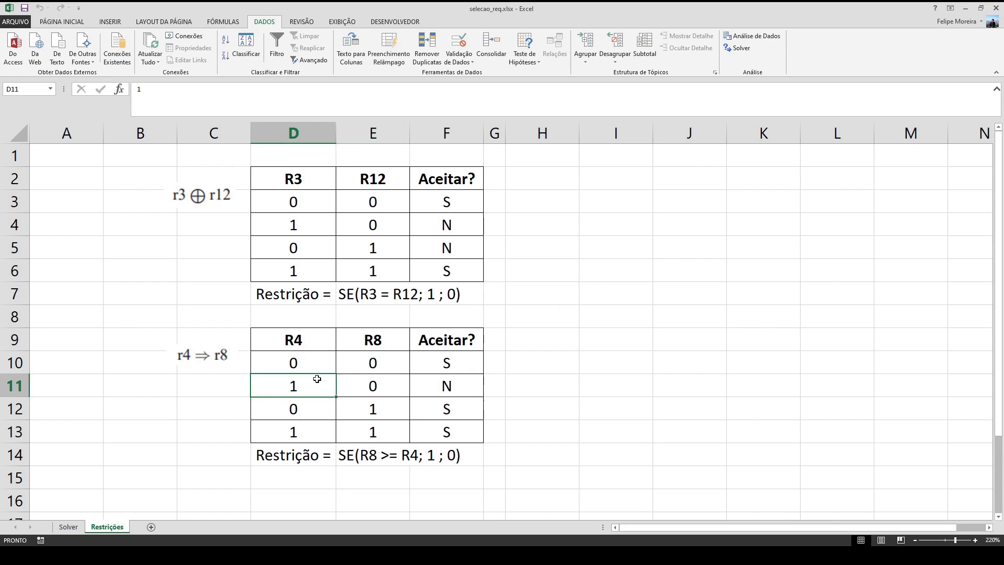
click(361, 387)
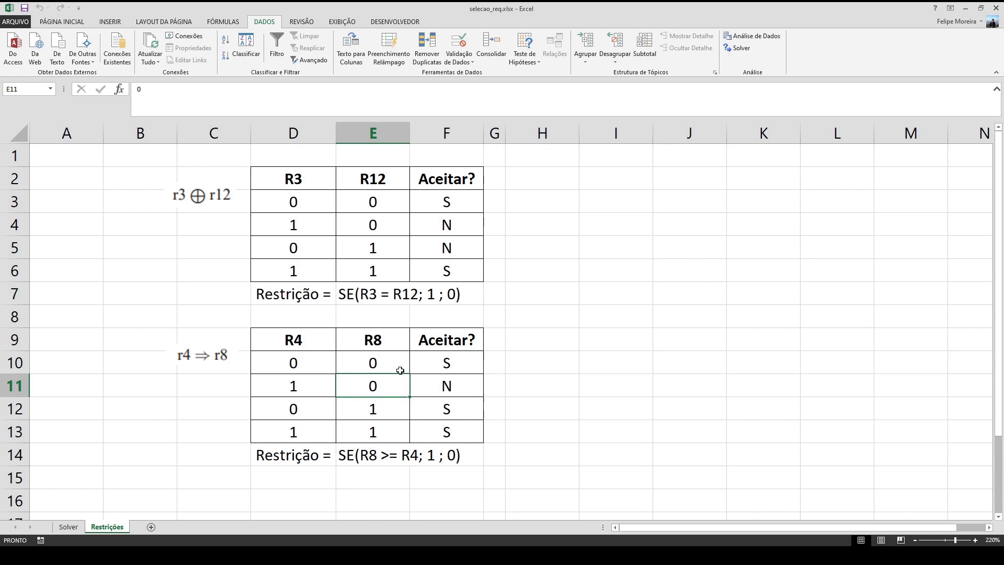
drag(291, 385, 447, 385)
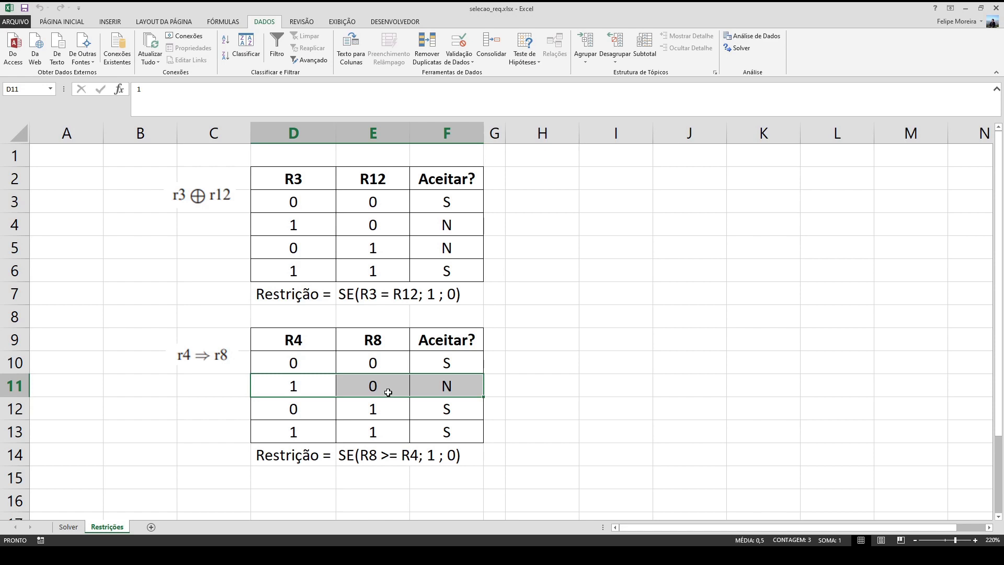
click(465, 371)
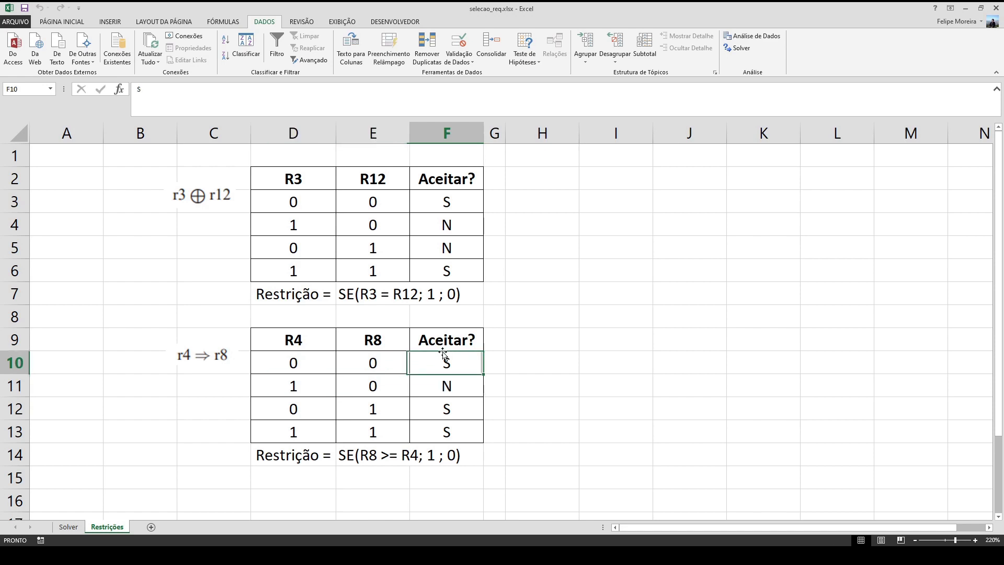
click(424, 300)
Return to the Solver sheet and look over the whole model, from the article header and ratings to the constraints
click(68, 528)
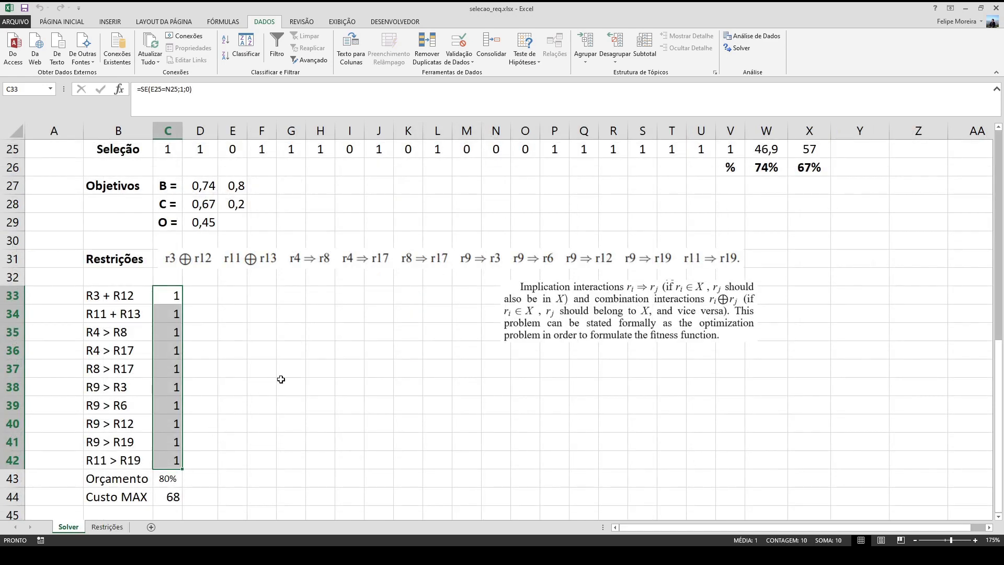
scroll(487, 357, up, 6)
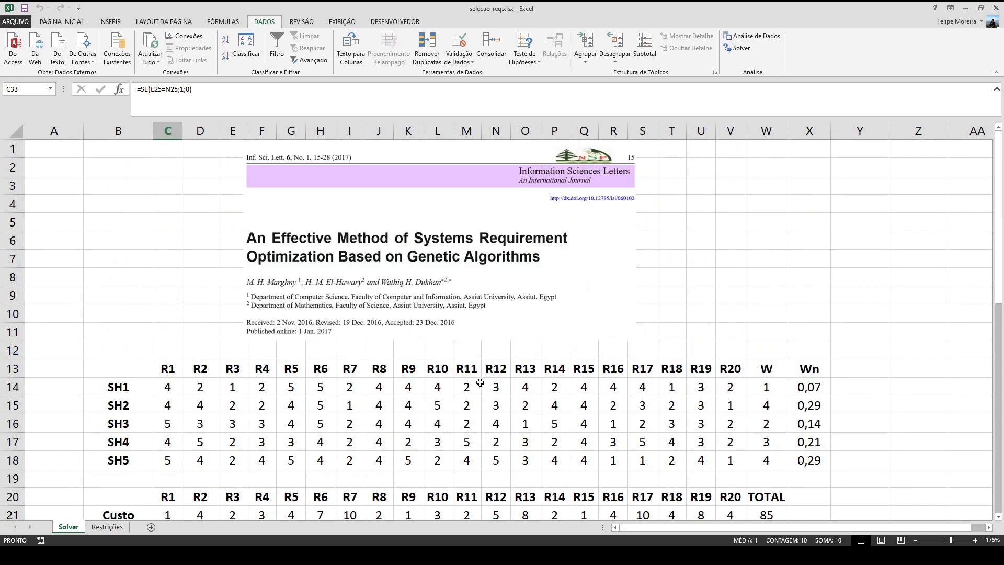
scroll(480, 383, down, 8)
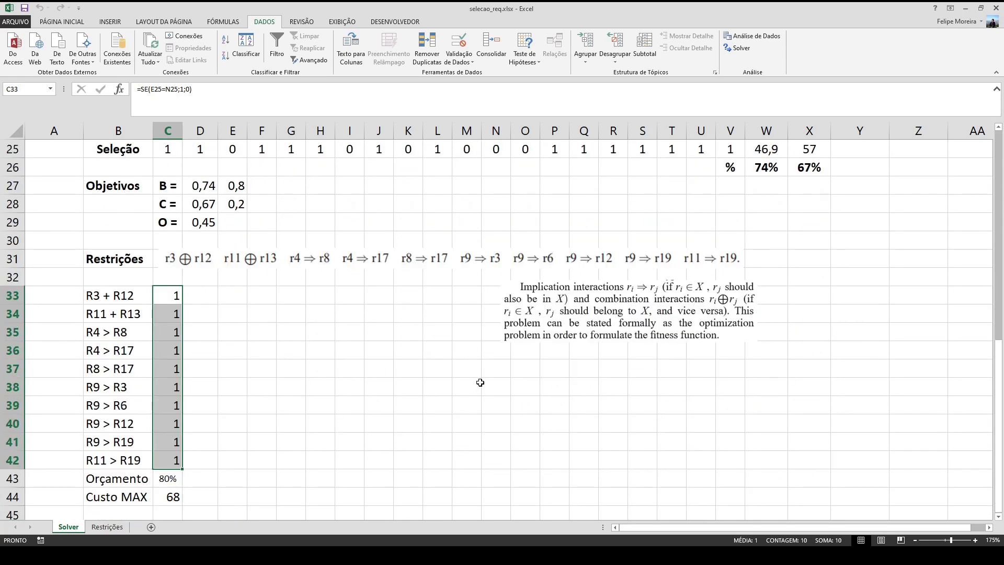
scroll(480, 383, up, 8)
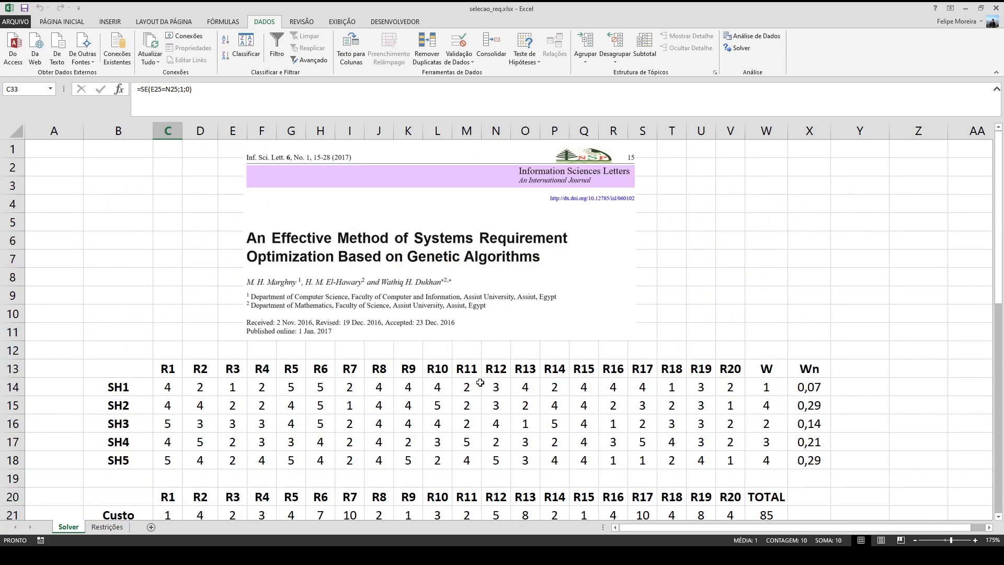